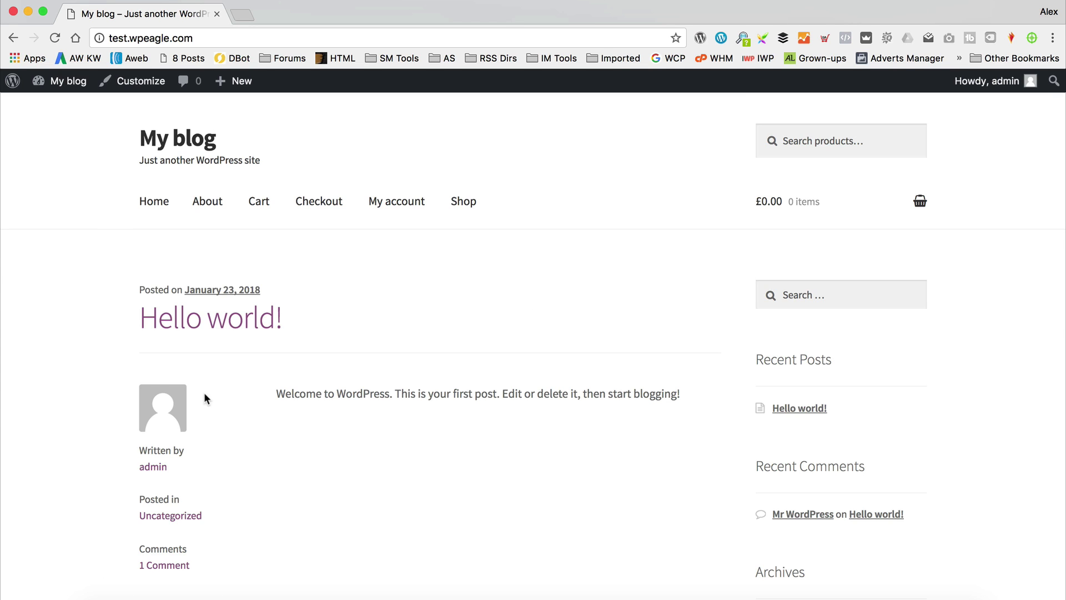
# Step: Search the plugin directory for 'pricing tables', then install and activate Pricing Table by Supsystic
pyautogui.moveTo(62, 95)
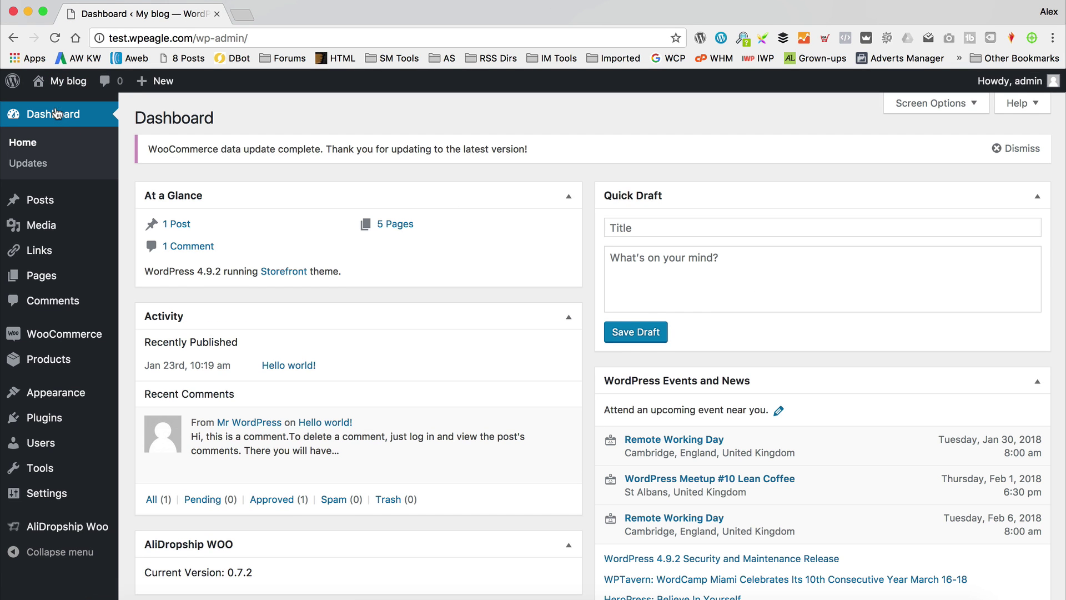
pyautogui.moveTo(72, 429)
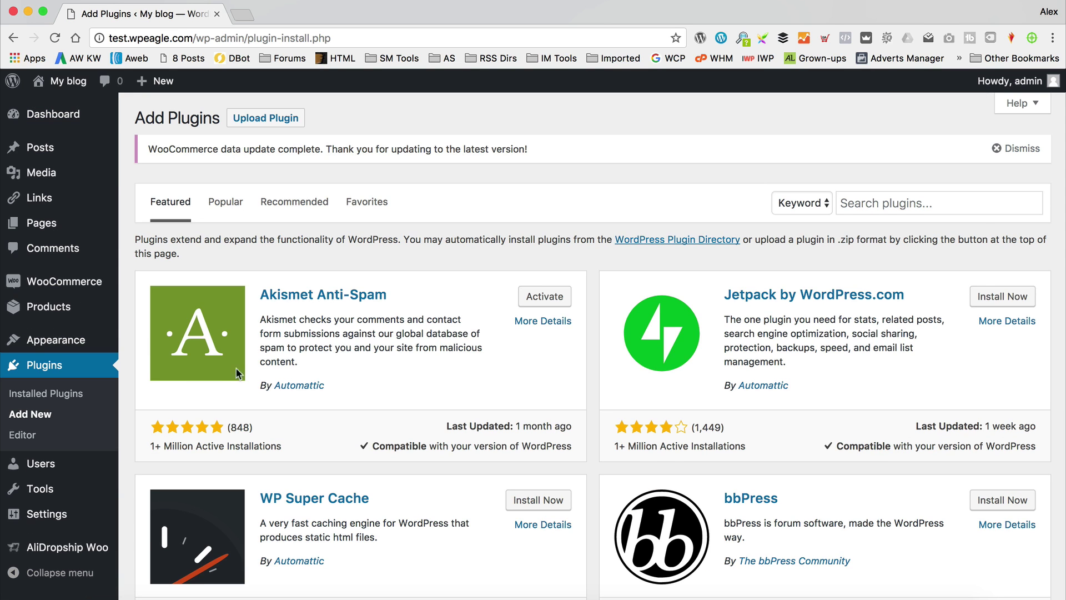
pyautogui.click(946, 199)
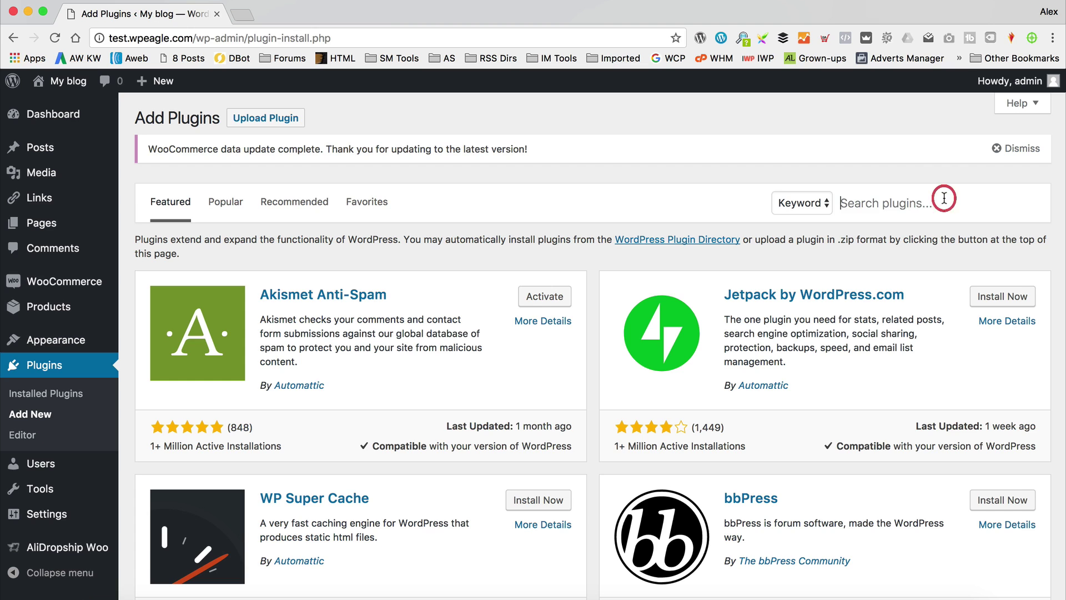
pyautogui.write('pricing tab')
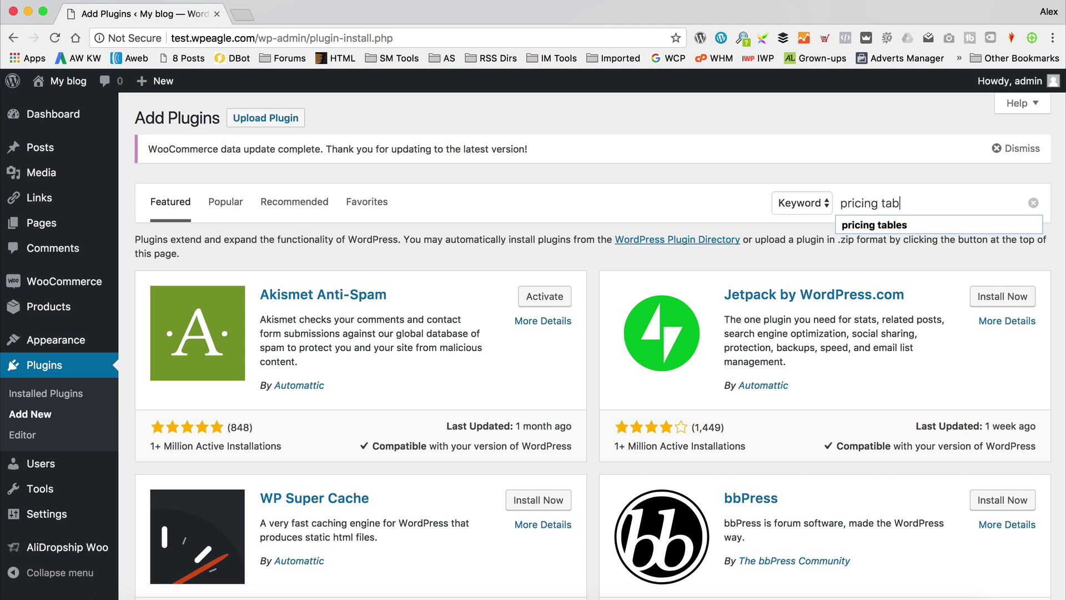
pyautogui.write('les')
pyautogui.press('Return')
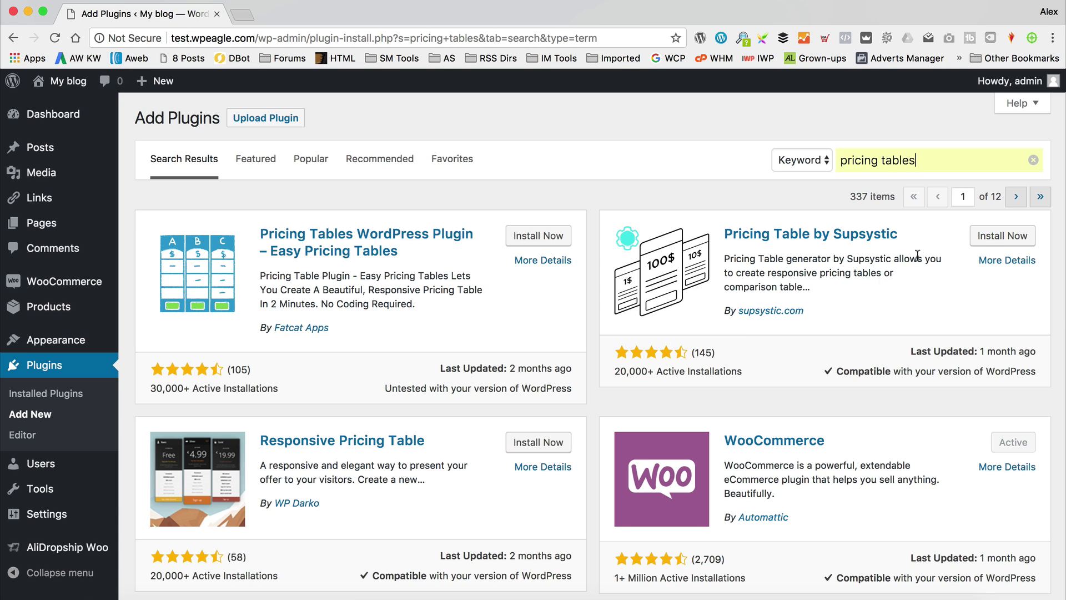
pyautogui.click(994, 238)
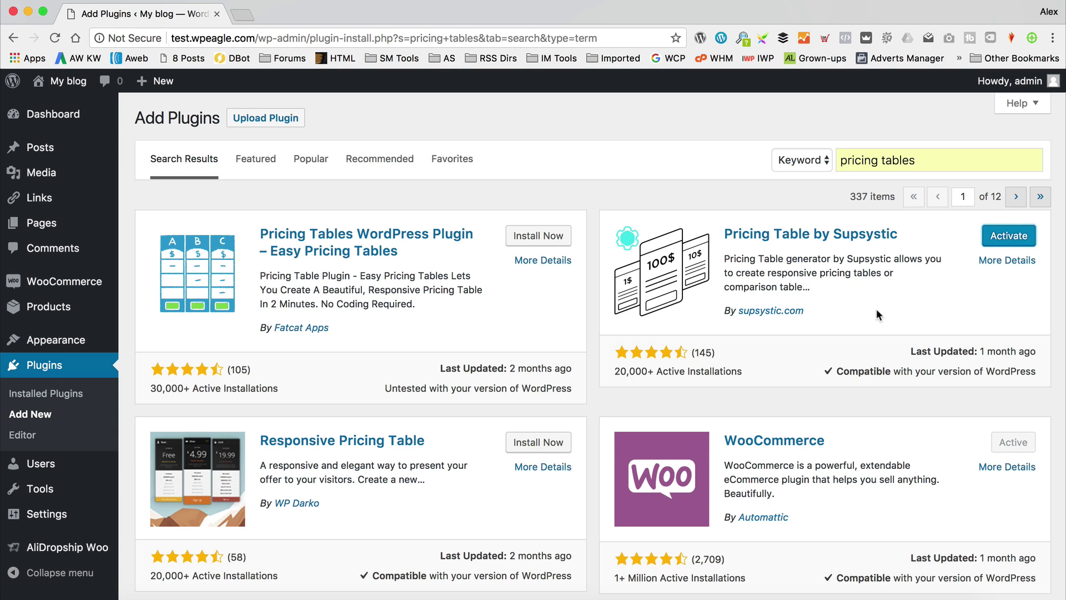
pyautogui.click(1019, 235)
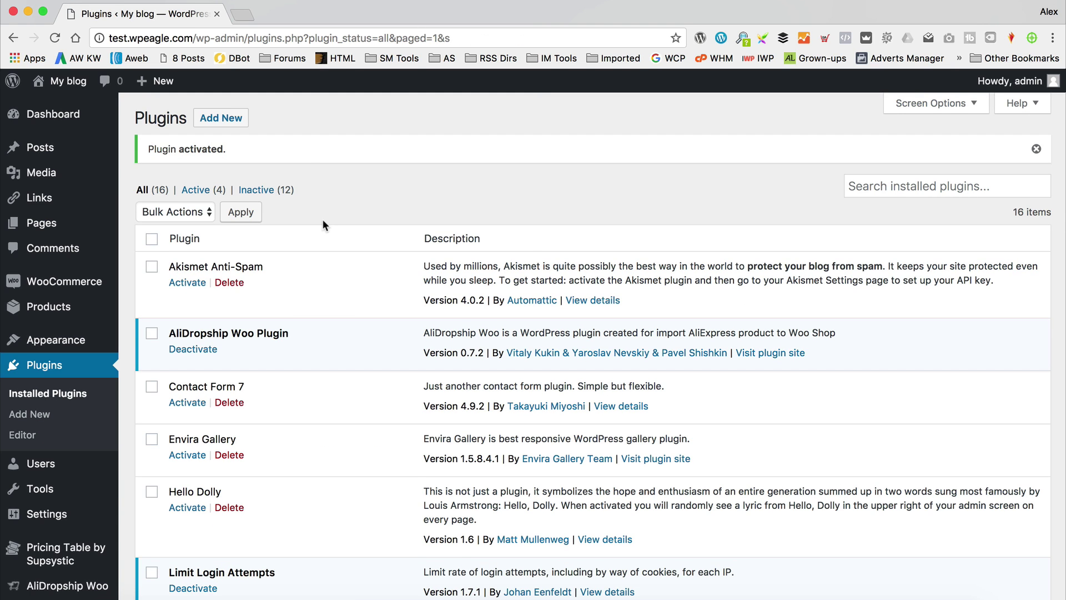
# Step: Start a new Supsystic pricing table and name it 'Test Table'
pyautogui.moveTo(323, 219); pyautogui.dragTo(114, 181)
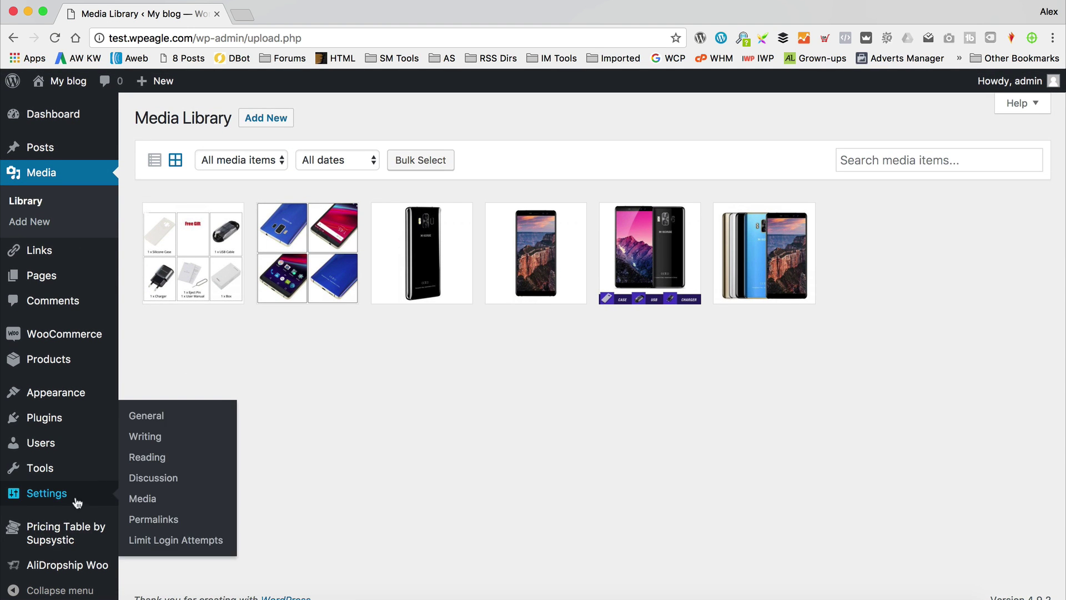
pyautogui.moveTo(67, 542)
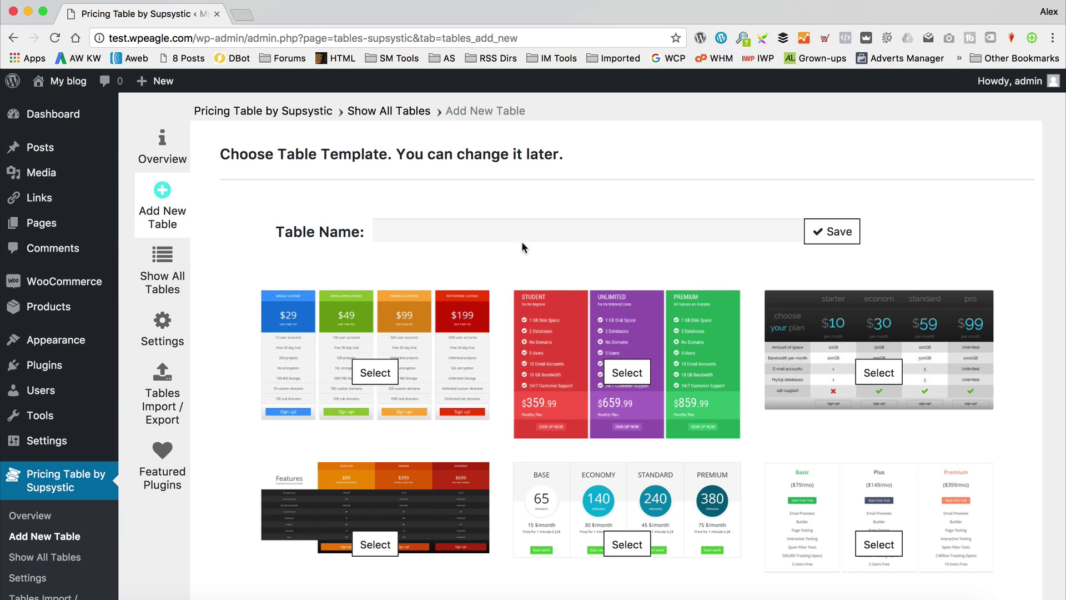
pyautogui.click(527, 231)
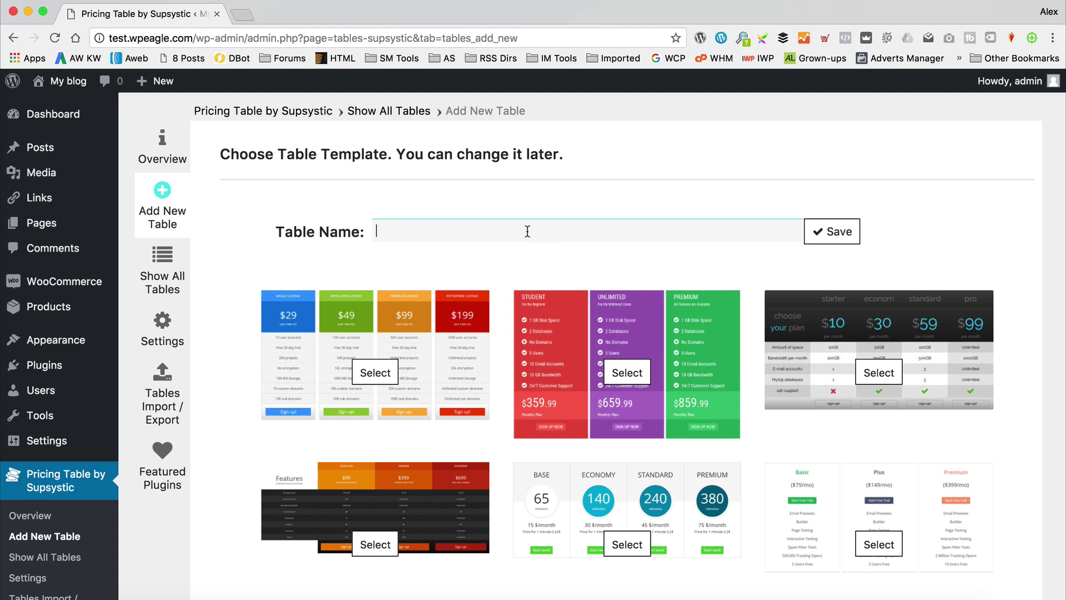
pyautogui.write('Test Table')
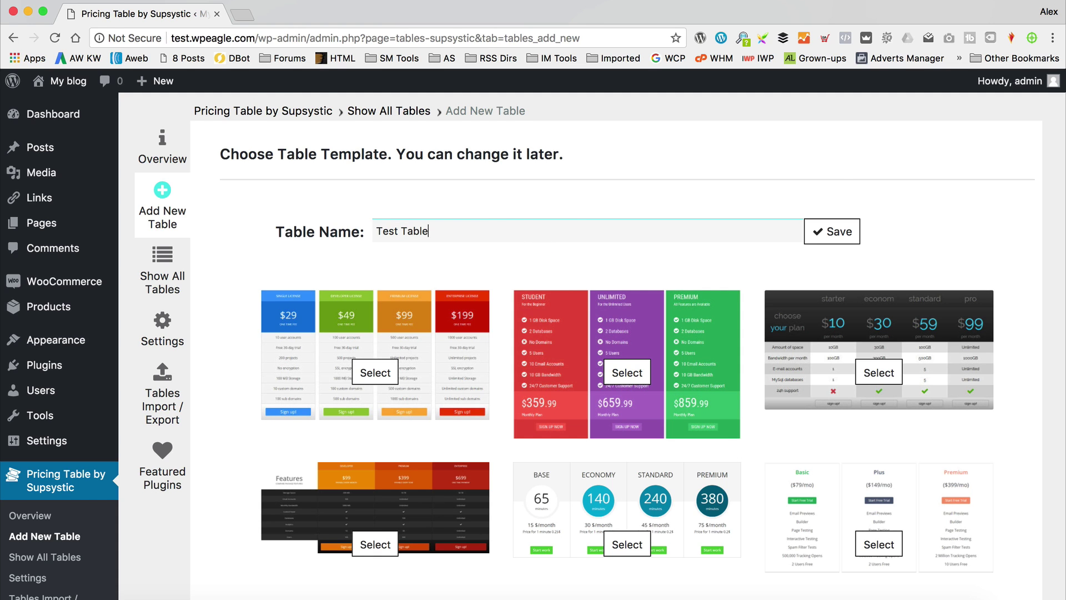
# Step: Browse the template gallery and choose the Okul template for the table
pyautogui.scroll(-2, 546, 215)
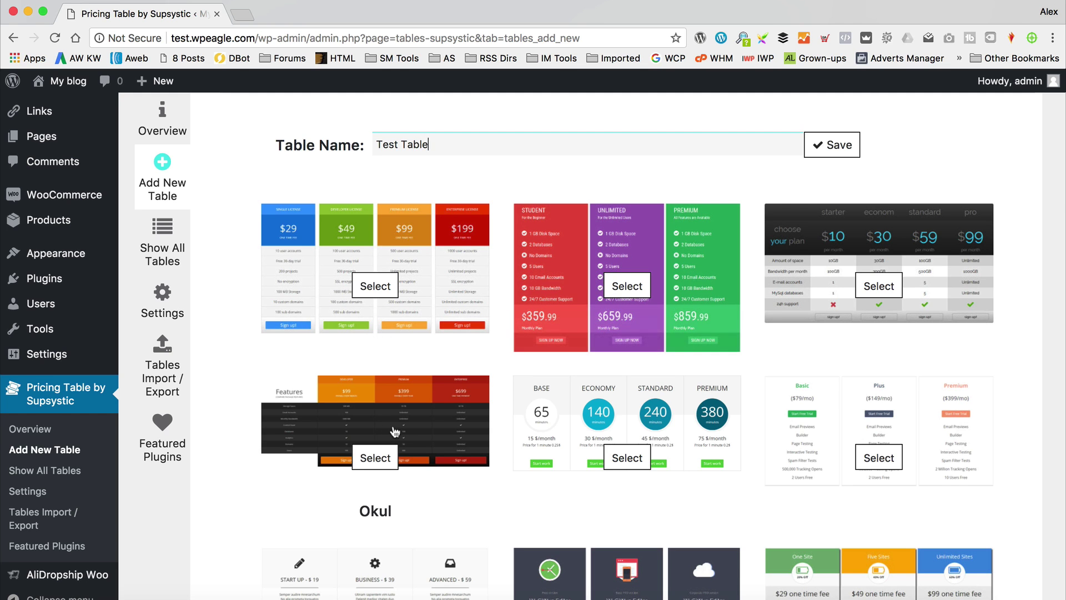
pyautogui.scroll(-3, 487, 353)
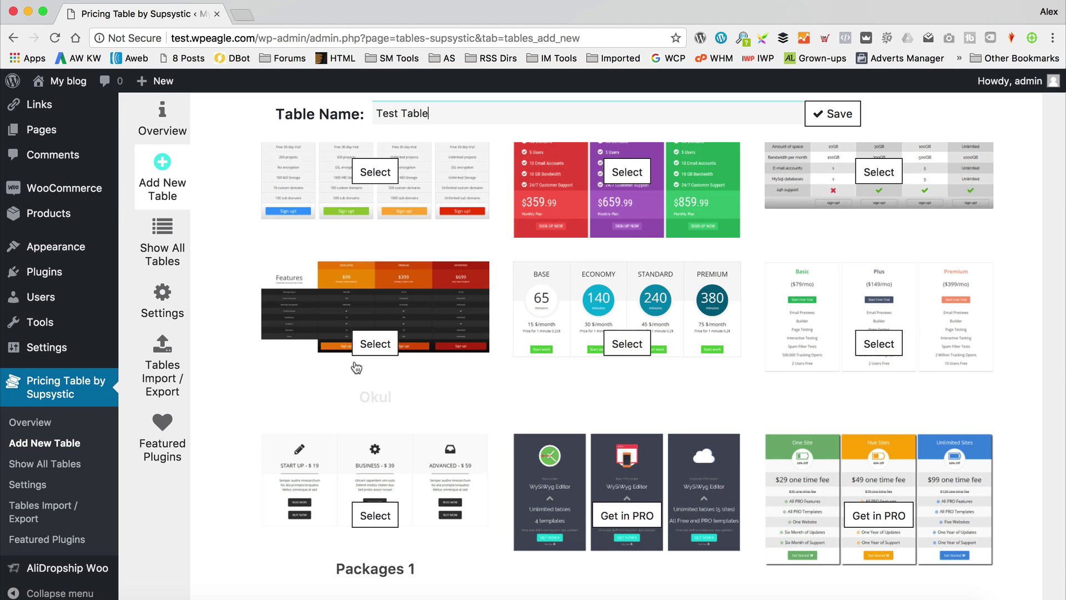
pyautogui.scroll(2, 833, 211)
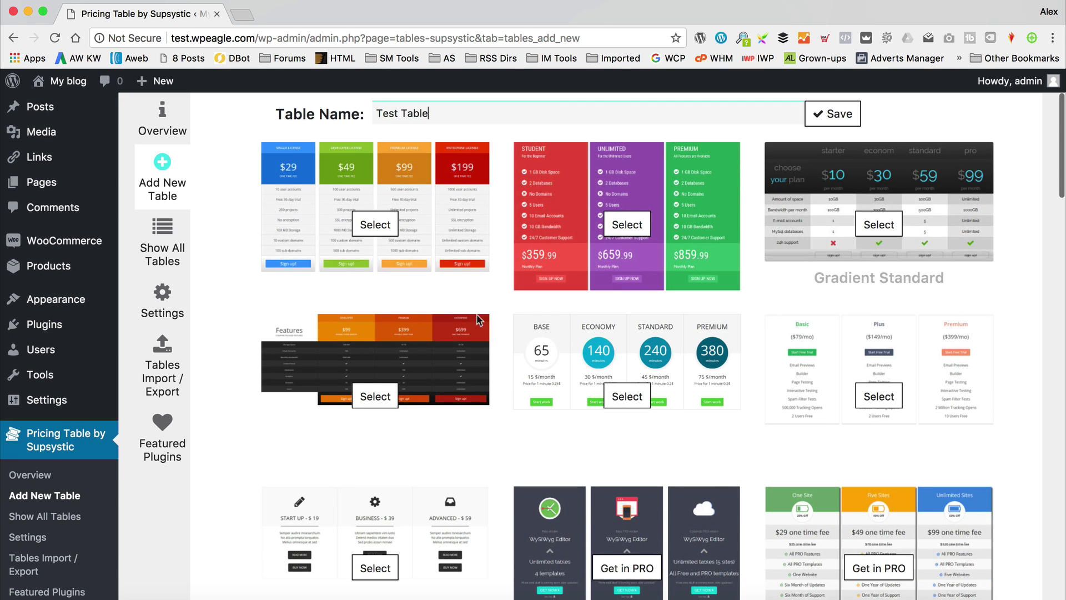
pyautogui.scroll(2, 611, 344)
pyautogui.scroll(-5, 647, 359)
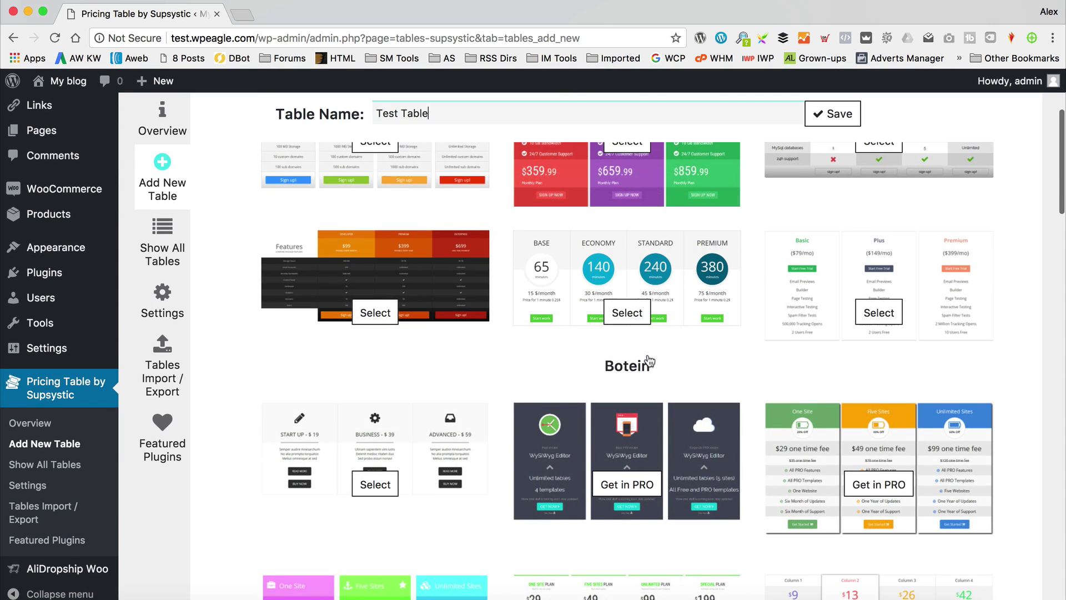
pyautogui.scroll(-10, 822, 311)
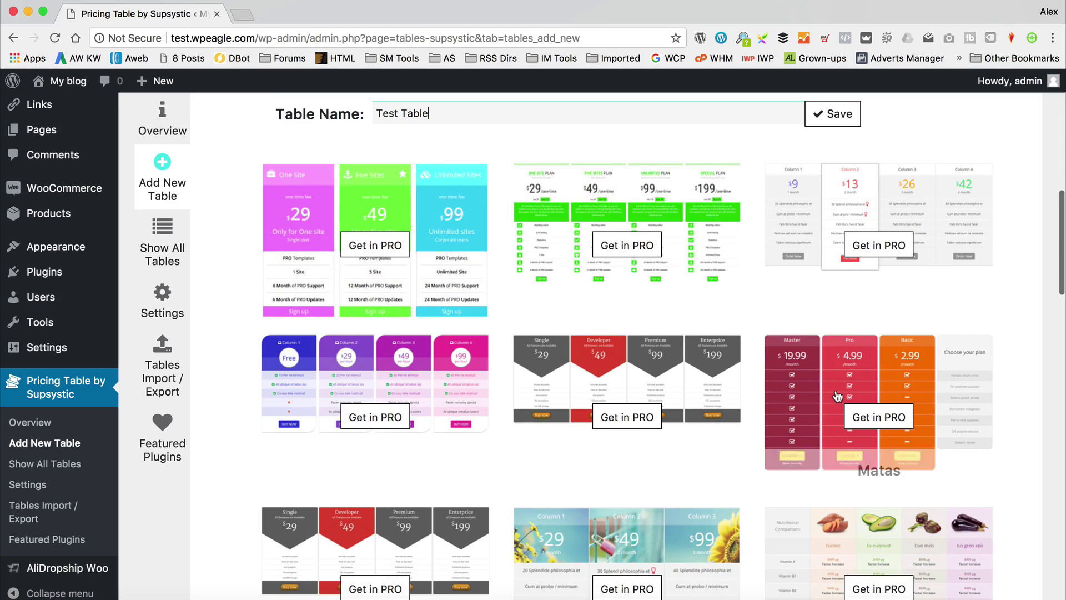
pyautogui.scroll(-20, 837, 396)
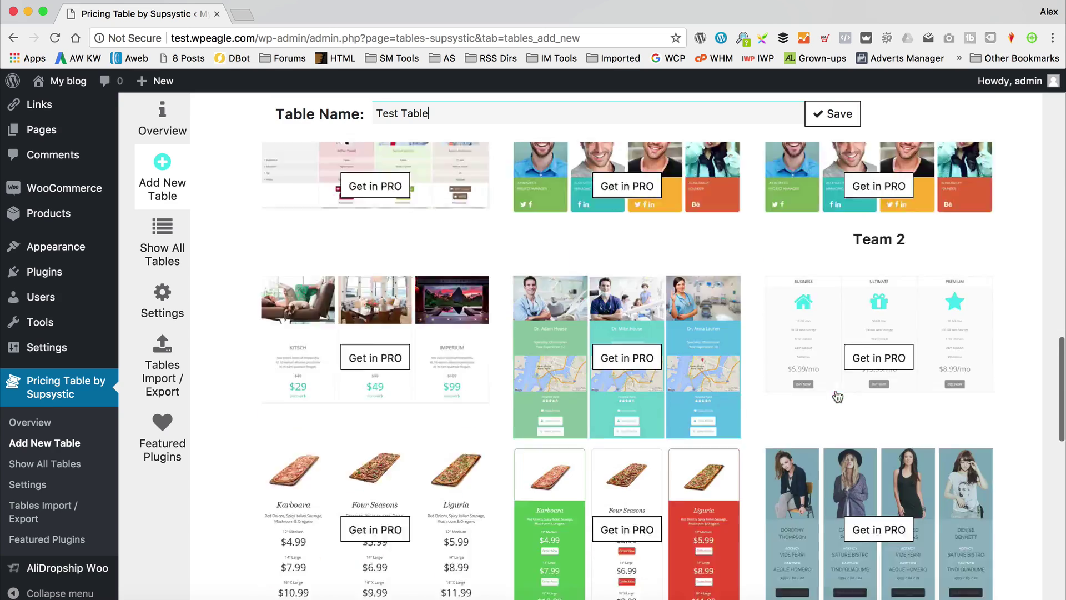
pyautogui.scroll(20, 837, 396)
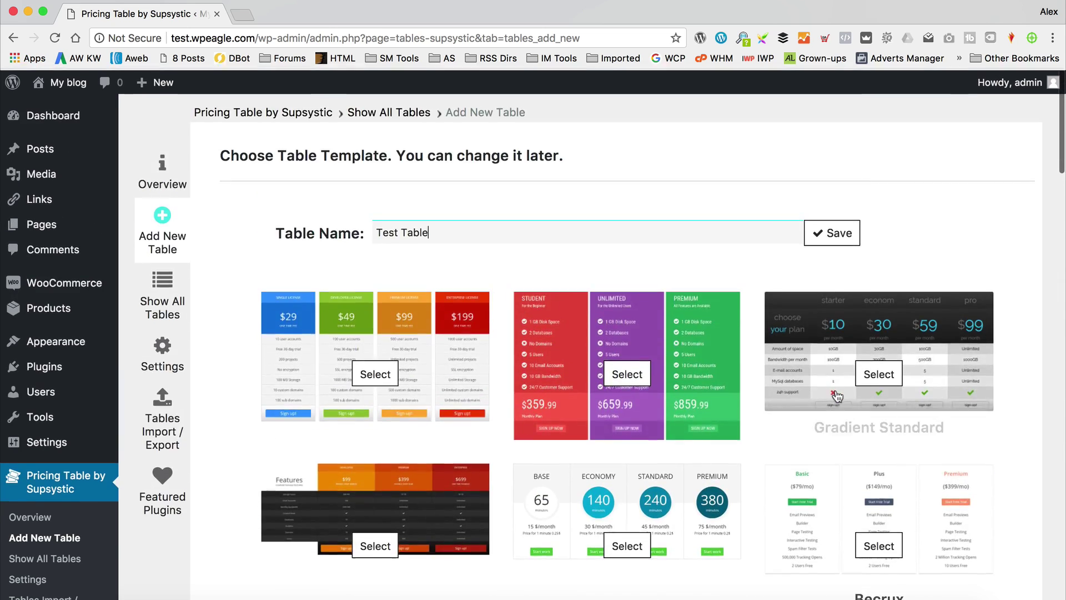
pyautogui.scroll(-2, 501, 314)
pyautogui.click(372, 425)
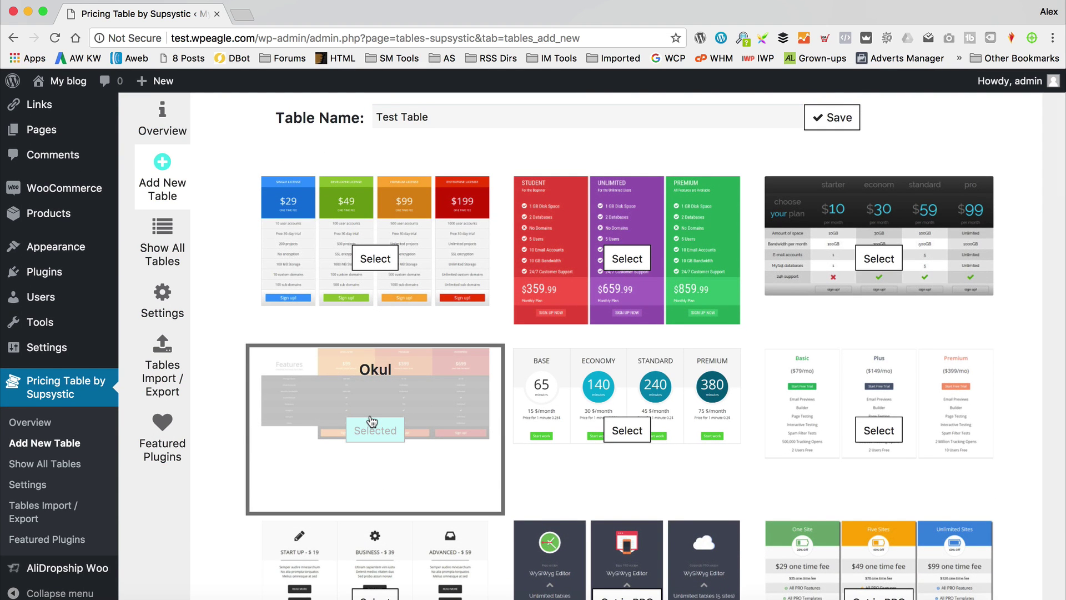
pyautogui.scroll(2, 371, 423)
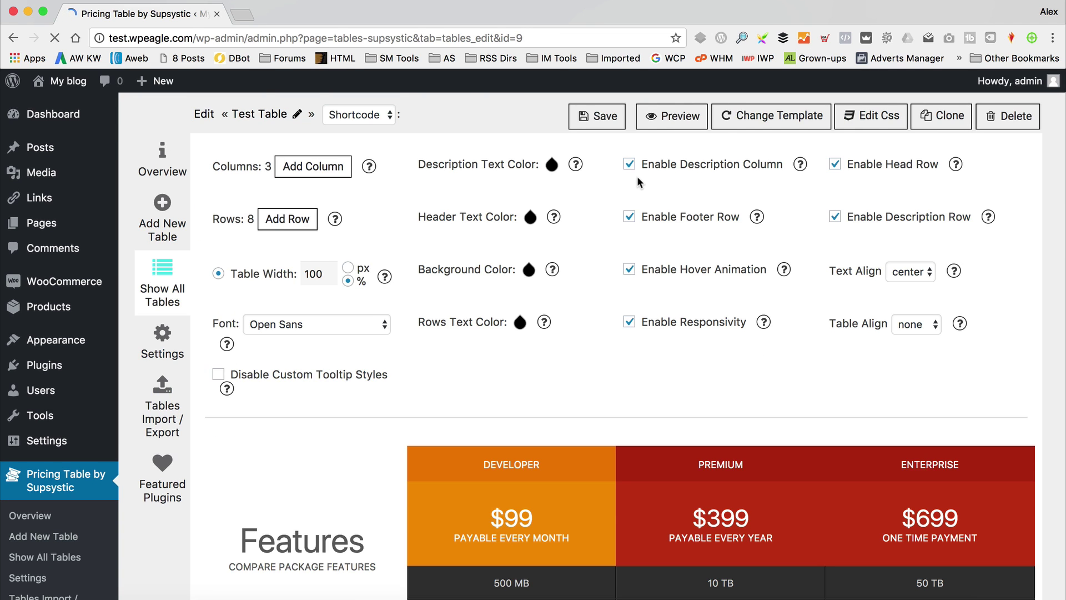
# Step: Change the first plan's price to $199 and rename its Developer heading to 'Standard'
pyautogui.scroll(-5, 638, 181)
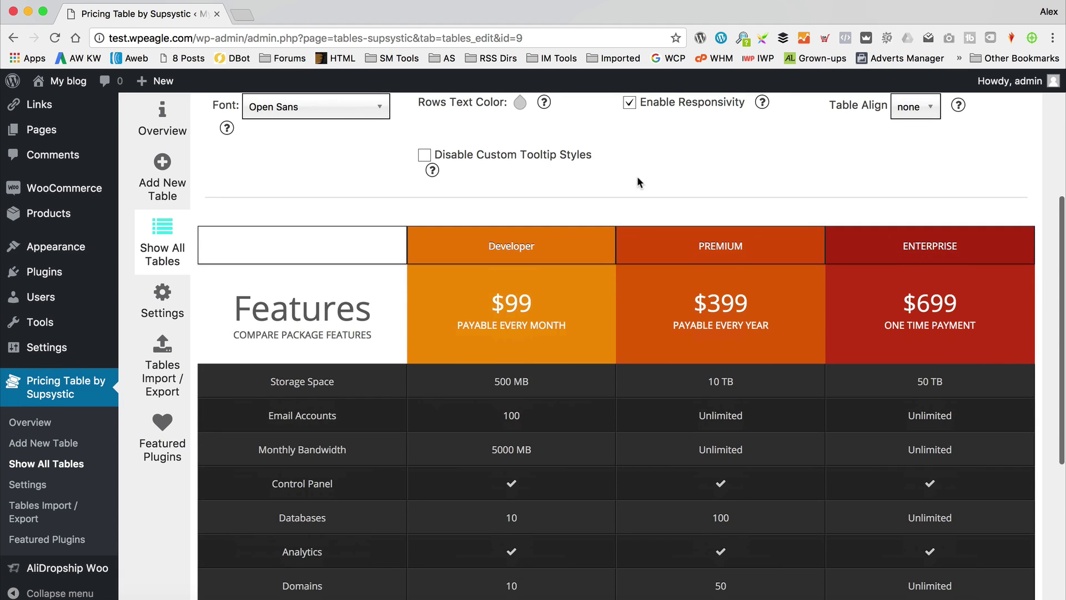
pyautogui.scroll(-1, 637, 182)
pyautogui.scroll(2, 638, 182)
pyautogui.moveTo(538, 343)
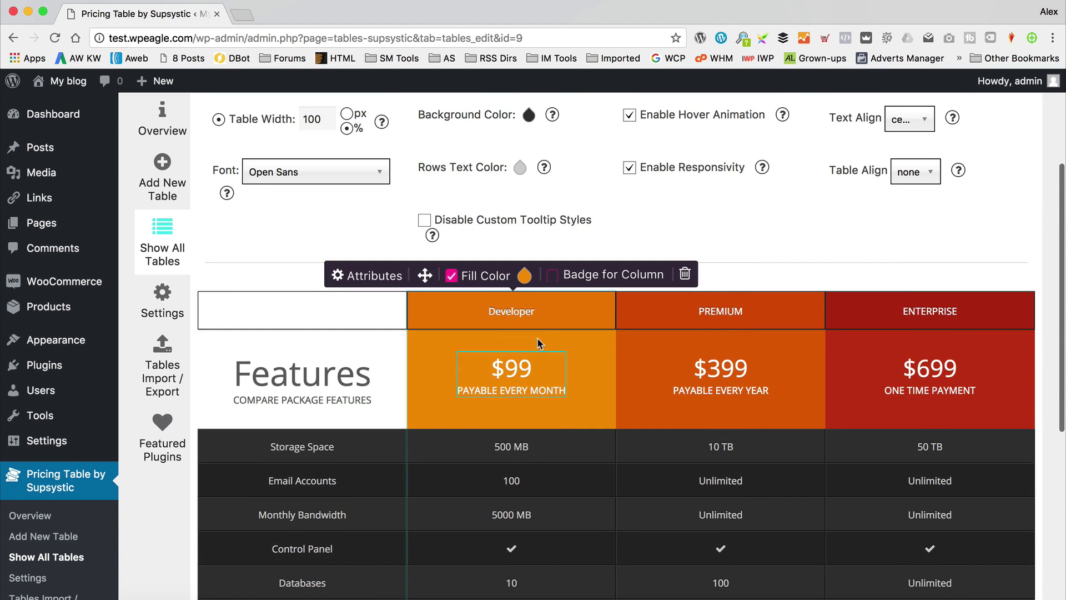
pyautogui.click(524, 372)
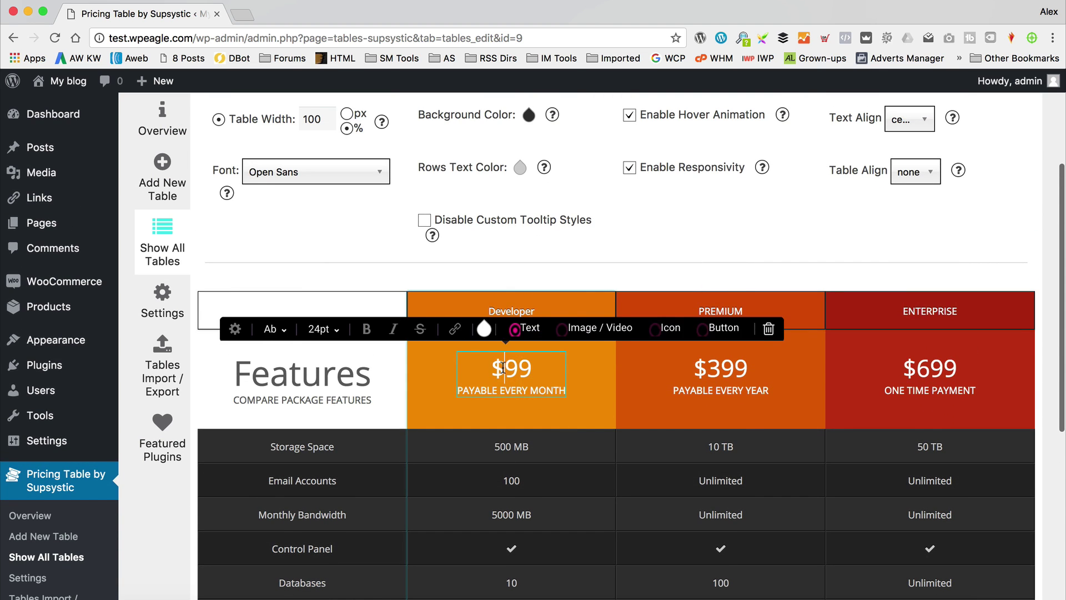
pyautogui.write('1')
pyautogui.click(716, 362)
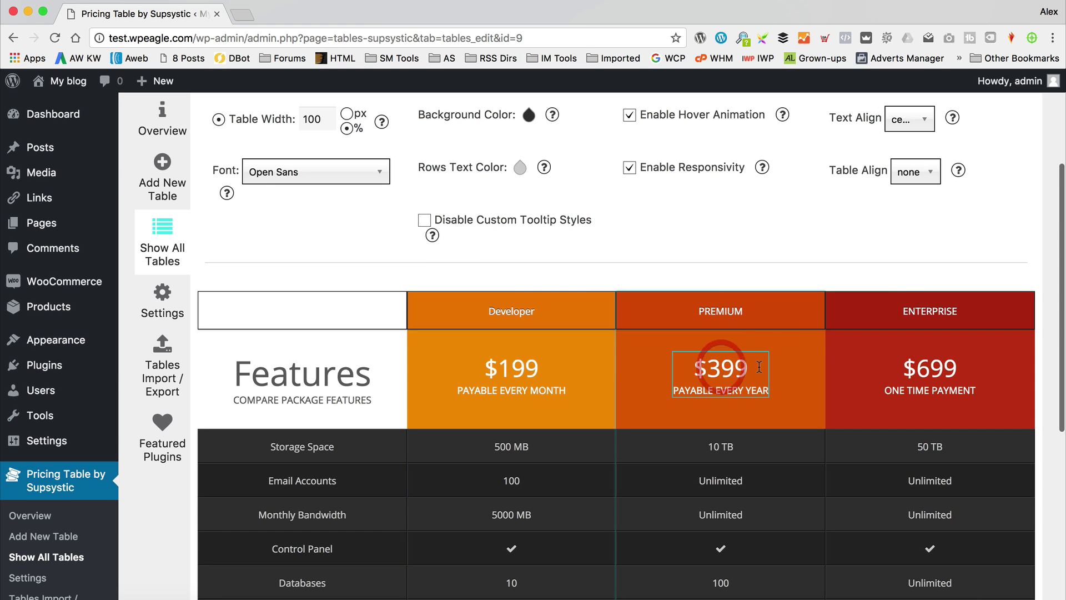
pyautogui.click(560, 312)
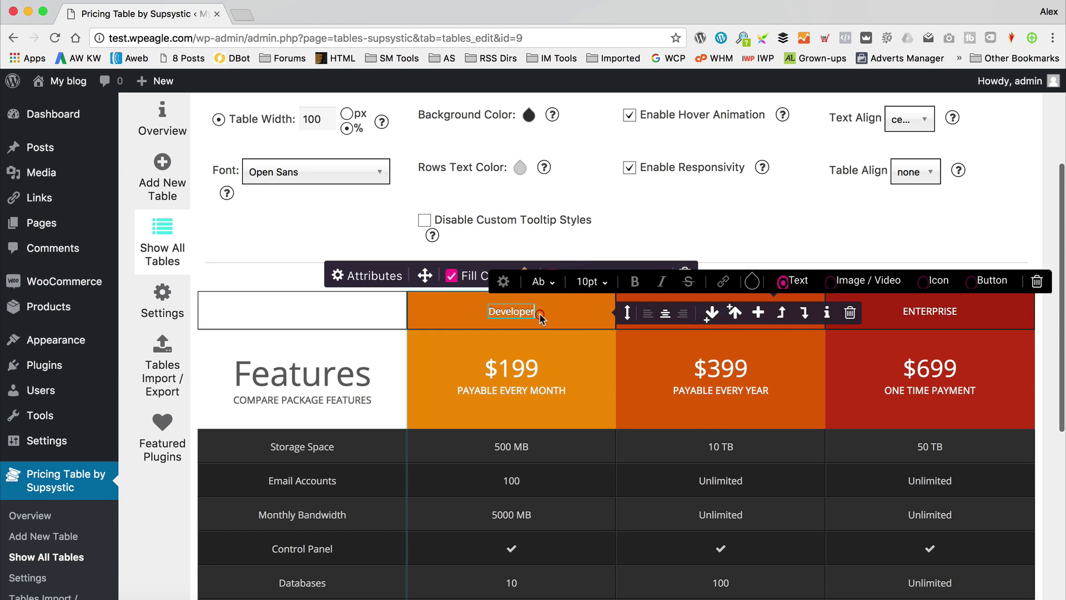
pyautogui.write('Standard')
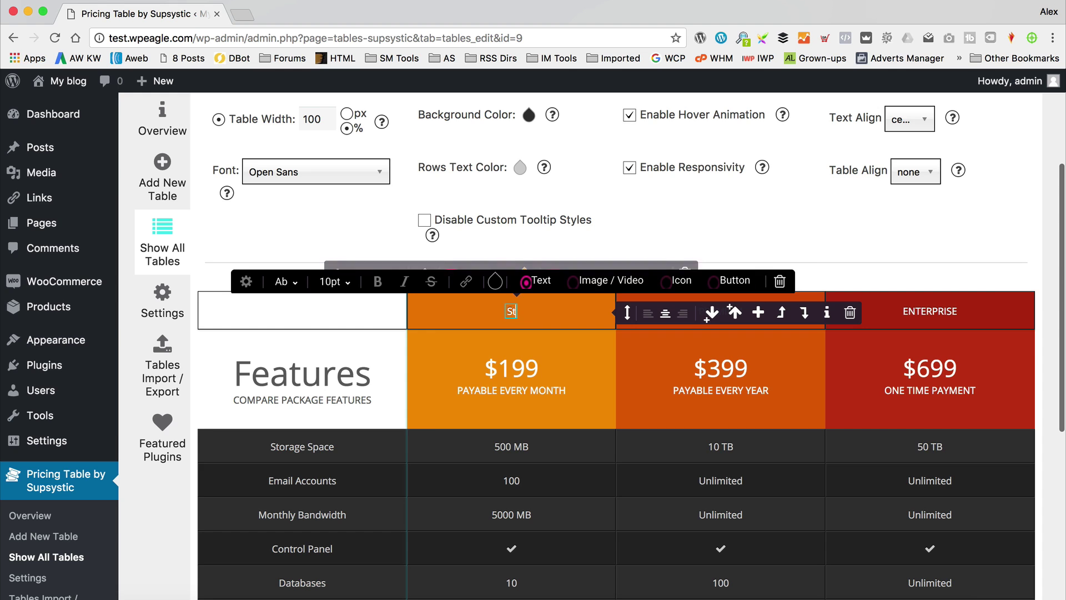
pyautogui.click(503, 451)
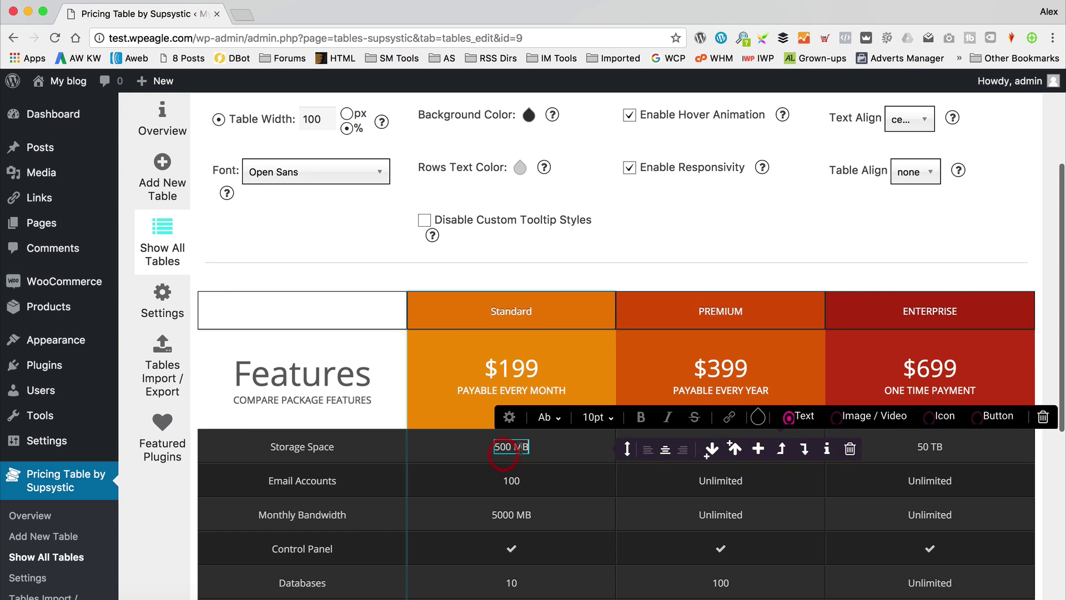
pyautogui.click(512, 481)
pyautogui.click(272, 481)
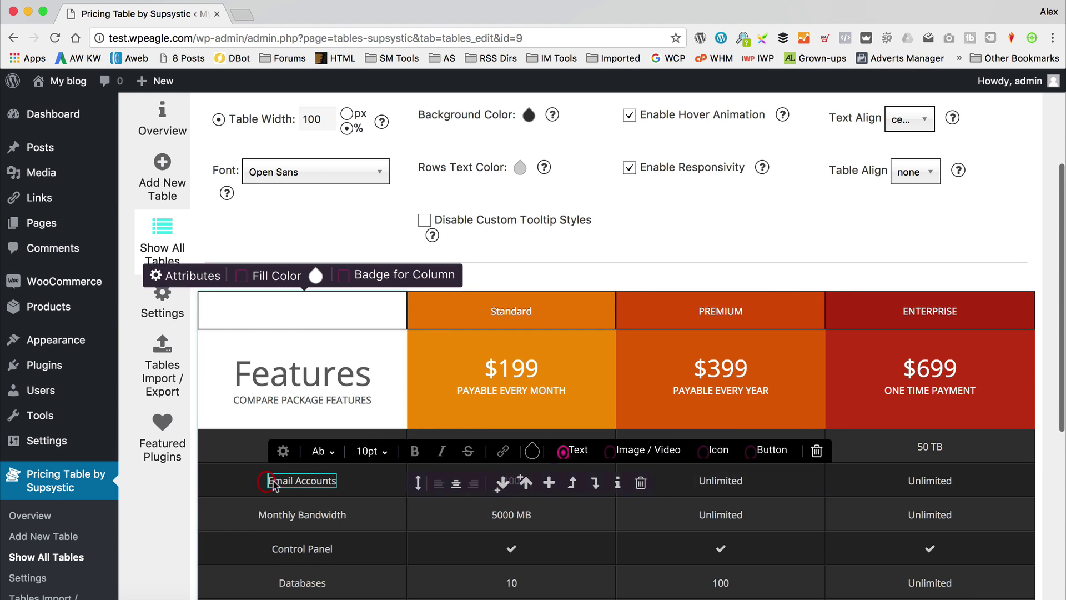
pyautogui.scroll(-6, 458, 359)
pyautogui.scroll(2, 458, 359)
# Step: Delete the supsystic.com link address from the first Sign up! button
pyautogui.click(563, 495)
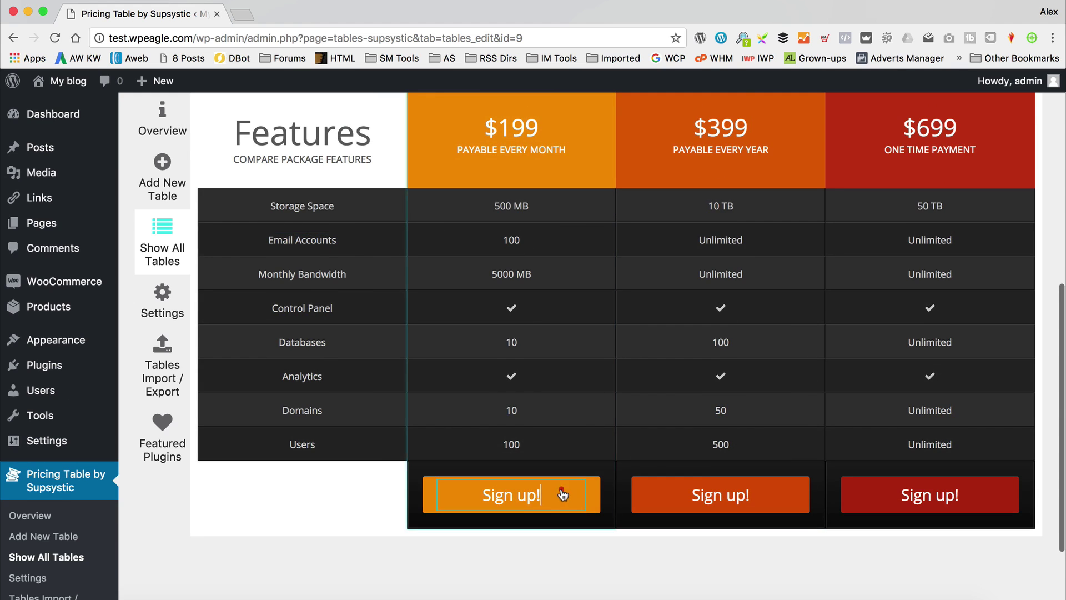
pyautogui.click(393, 460)
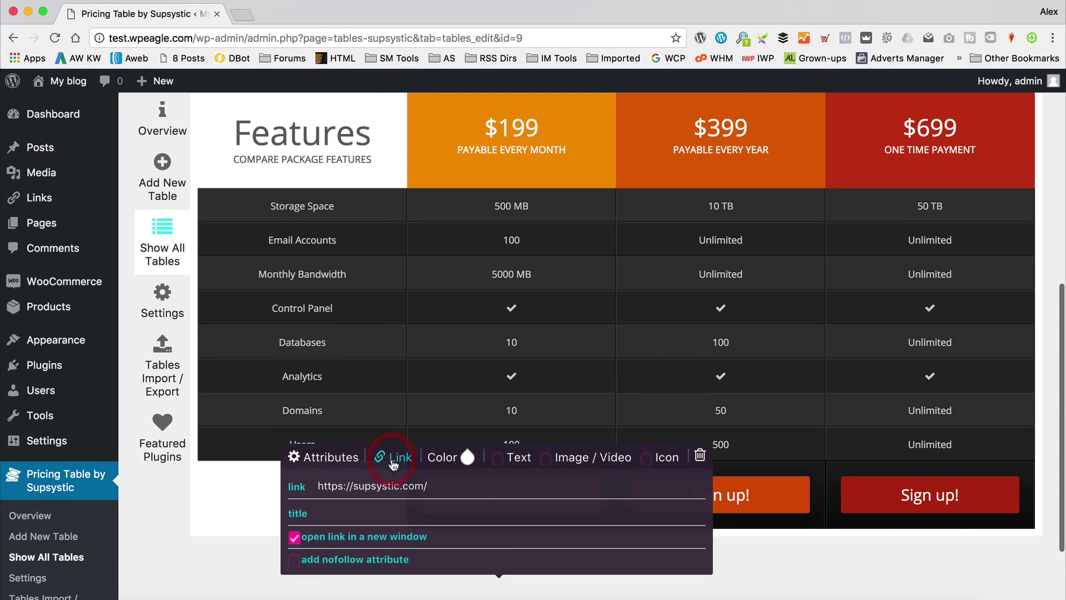
pyautogui.click(455, 383)
pyautogui.click(309, 382)
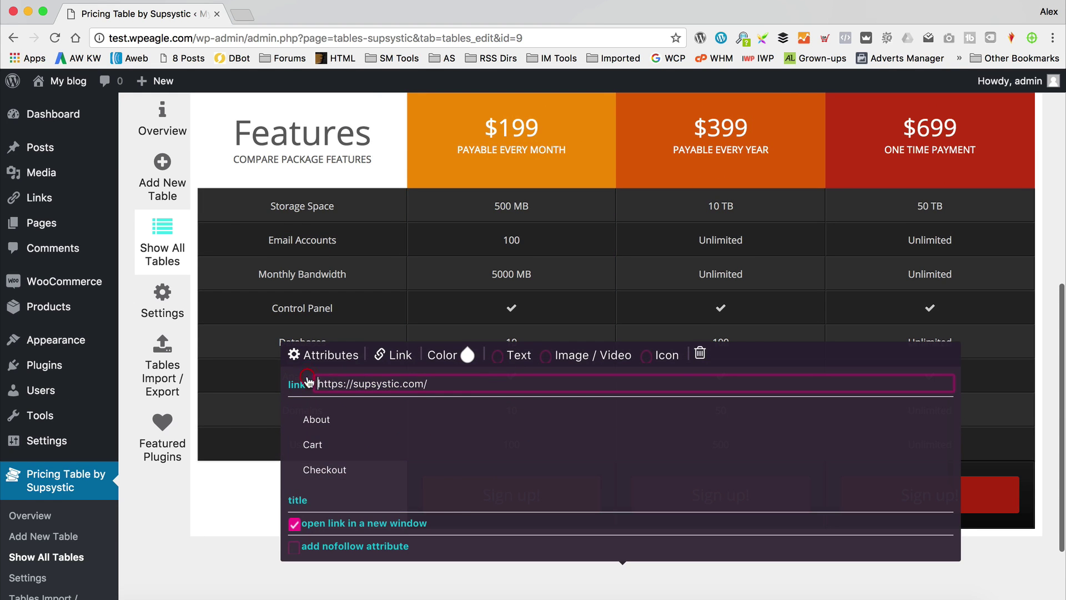
pyautogui.tripleClick(393, 384)
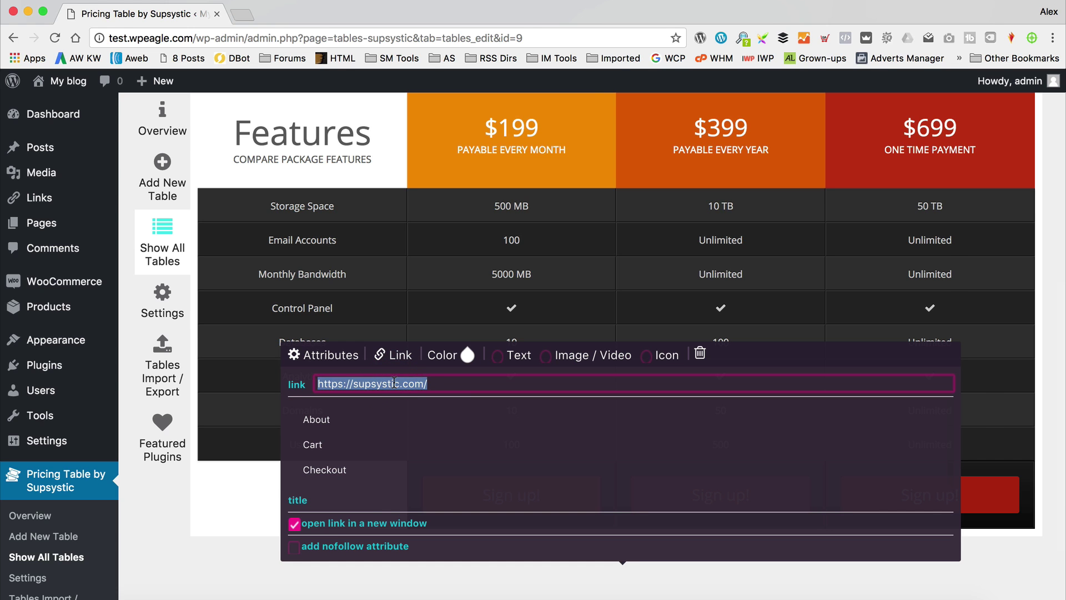
pyautogui.press('BackSpace')
pyautogui.click(246, 505)
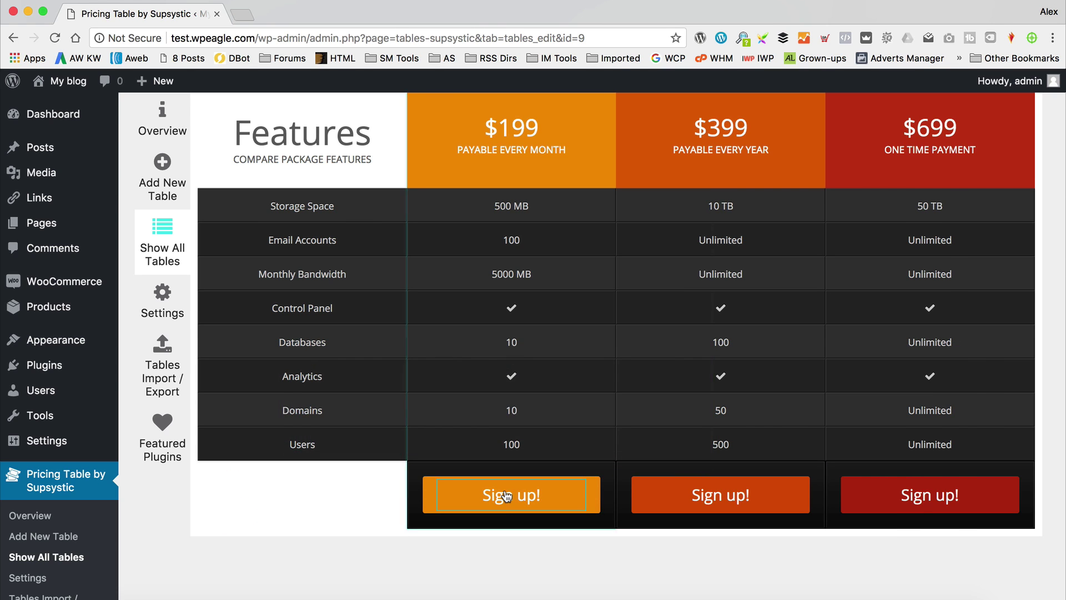
pyautogui.scroll(2, 506, 496)
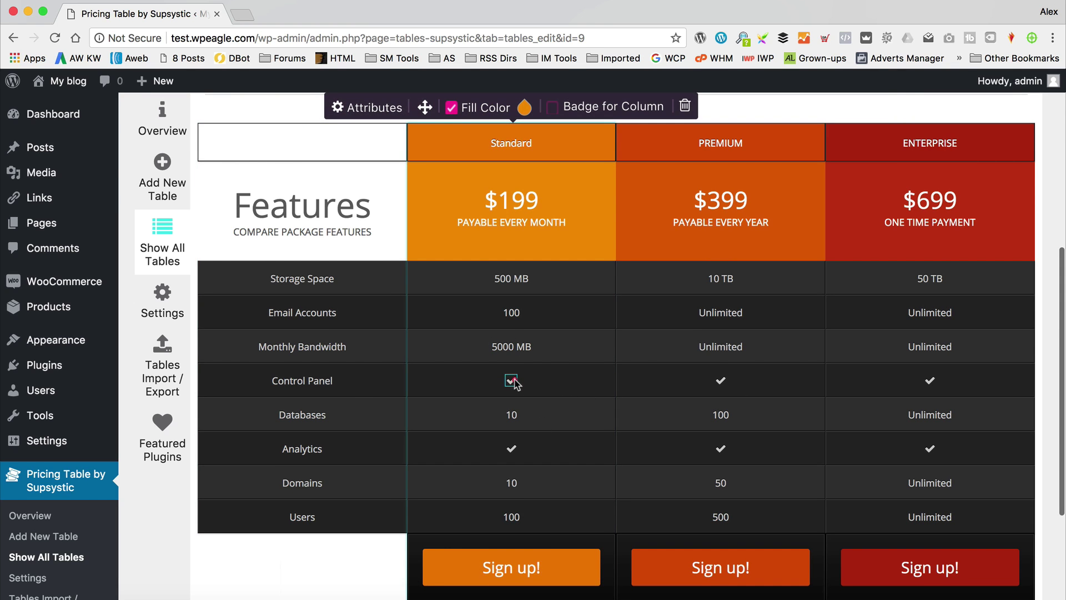
# Step: Replace the Standard plan's Control Panel checkmark with the 'times' cross icon
pyautogui.moveTo(515, 384)
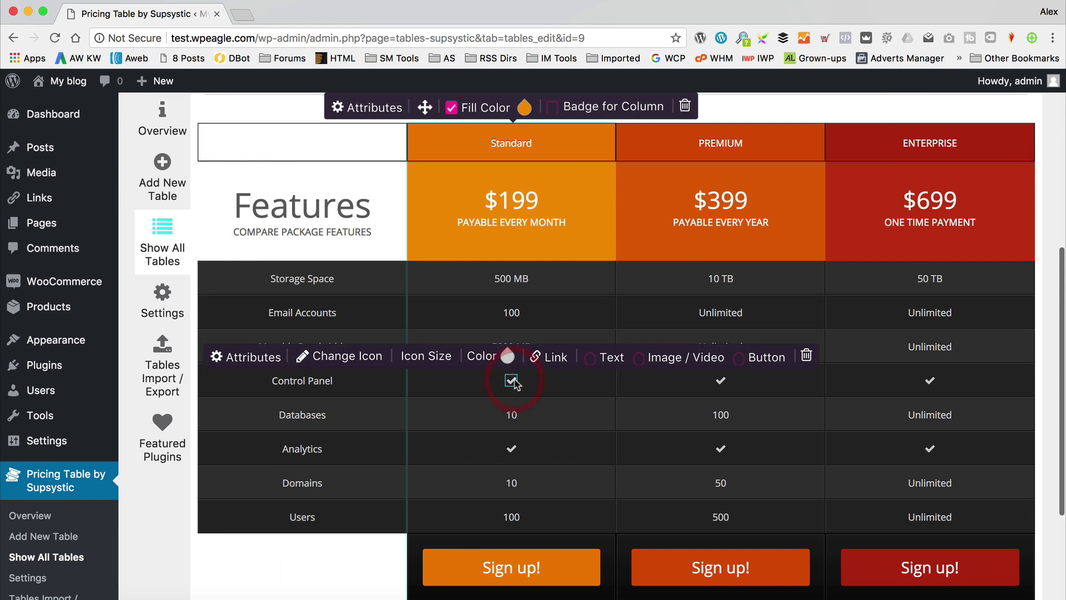
pyautogui.click(355, 357)
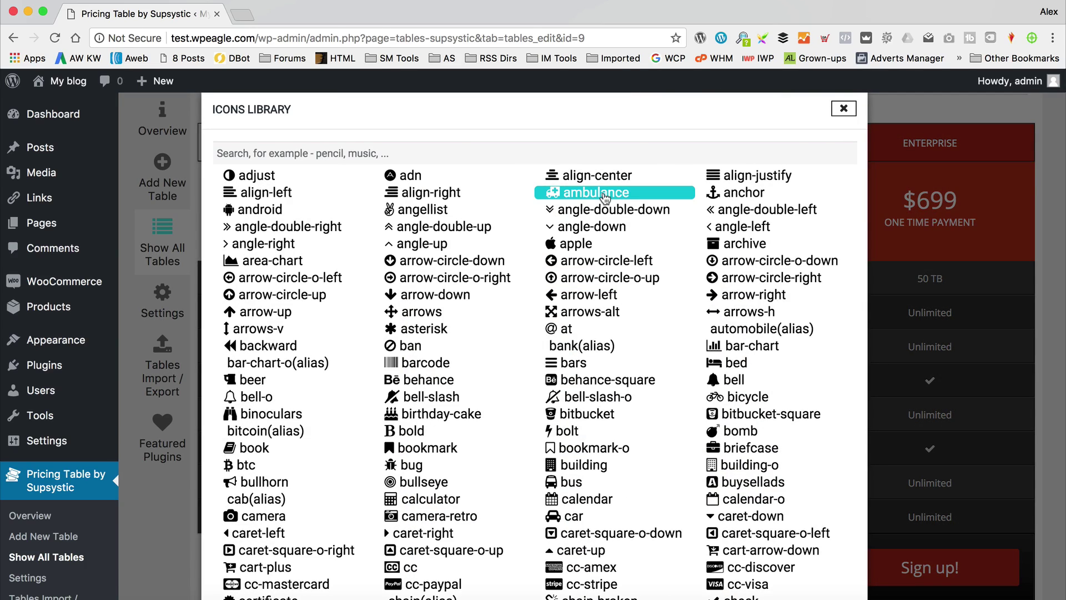
pyautogui.scroll(-5, 644, 211)
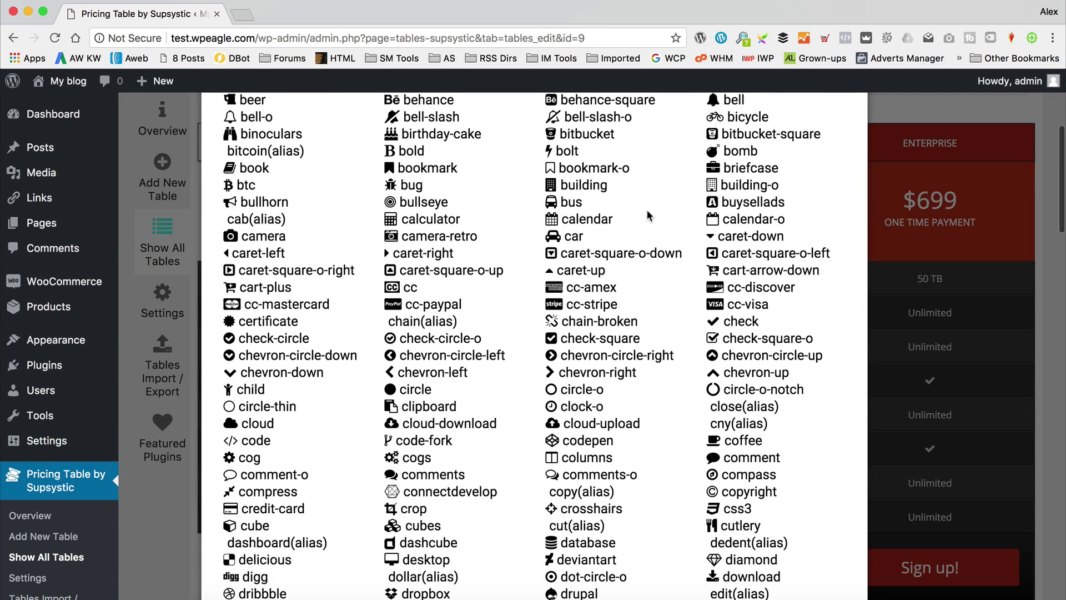
pyautogui.scroll(-3, 646, 209)
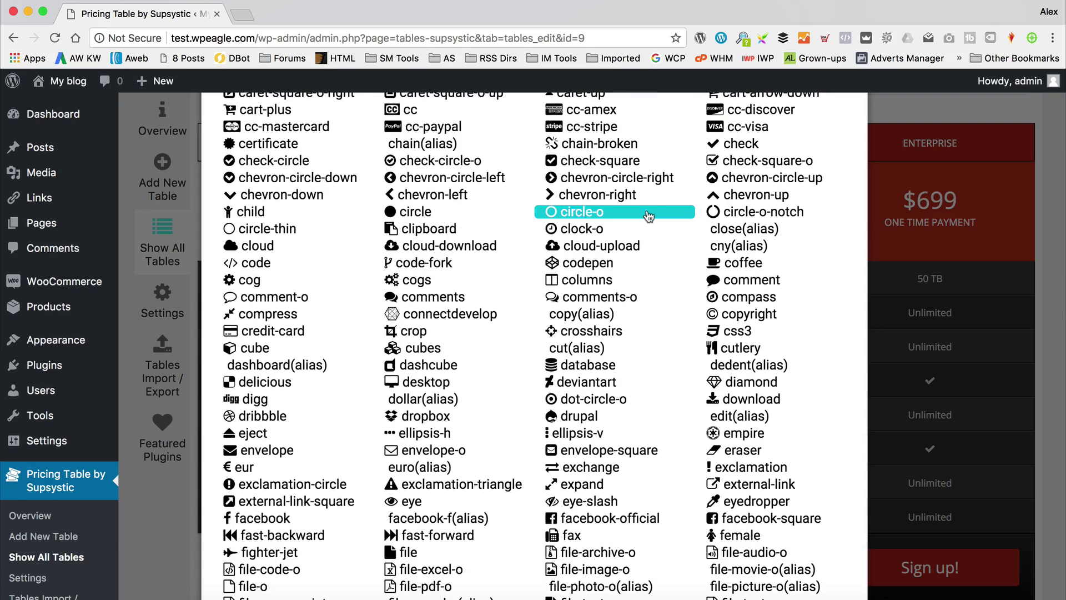
pyautogui.scroll(-4, 649, 215)
pyautogui.scroll(-4, 649, 215)
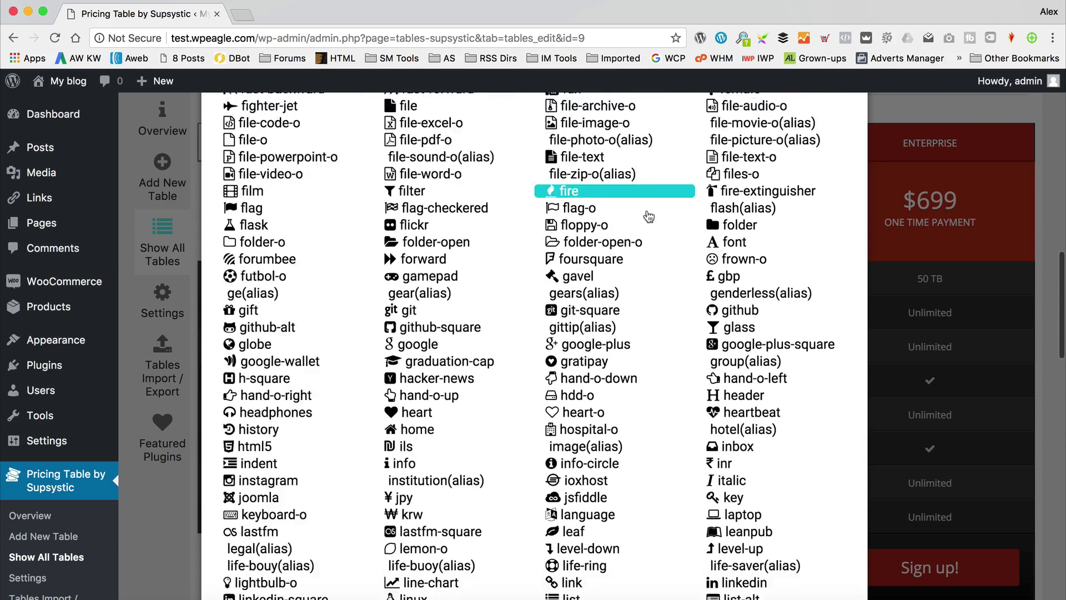
pyautogui.scroll(-9, 649, 217)
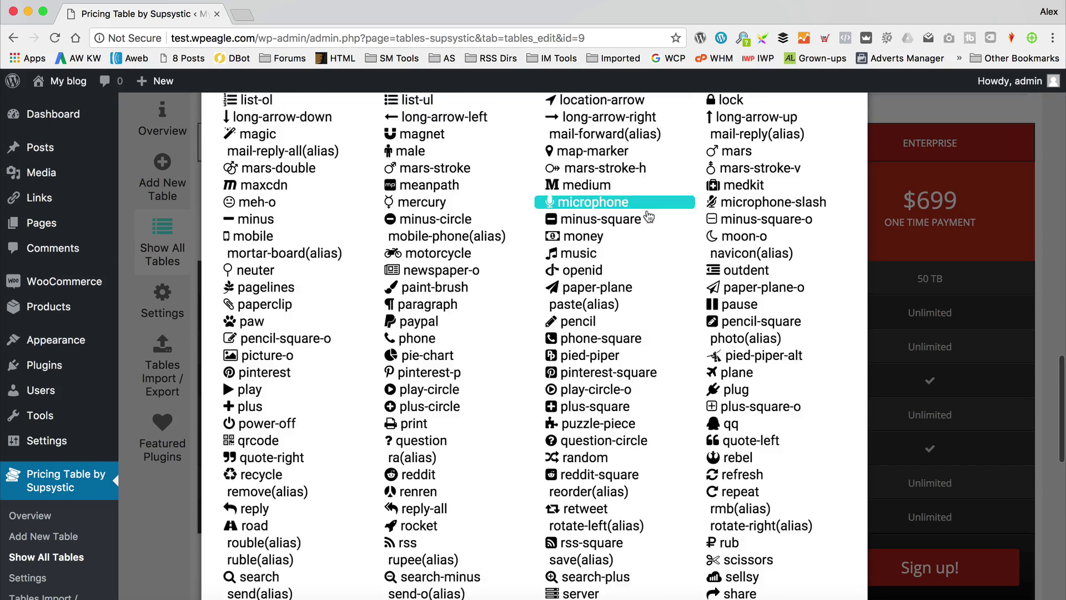
pyautogui.scroll(-5, 649, 217)
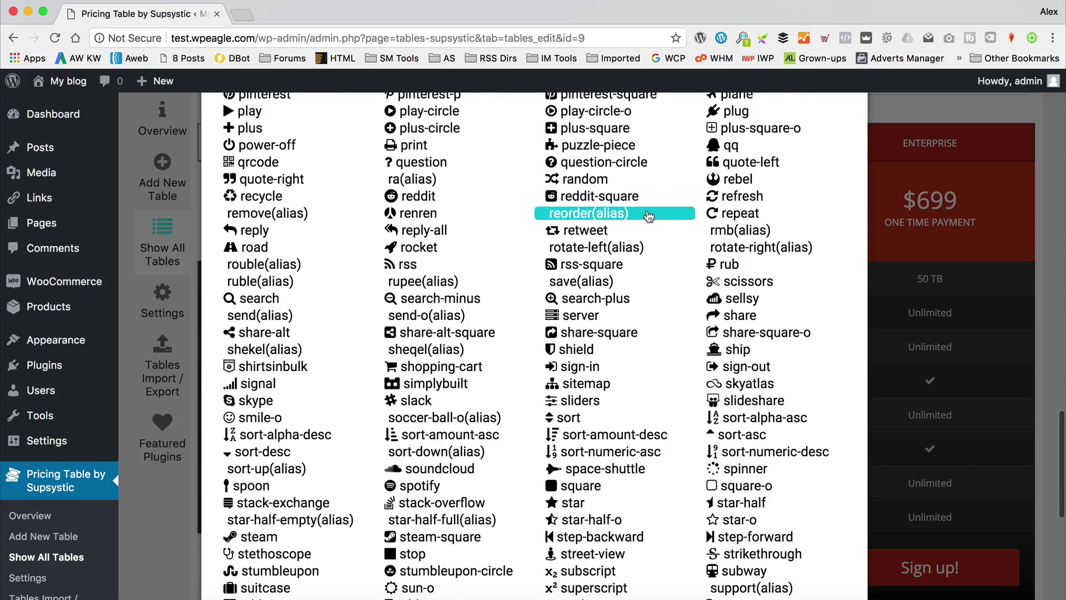
pyautogui.scroll(-4, 649, 215)
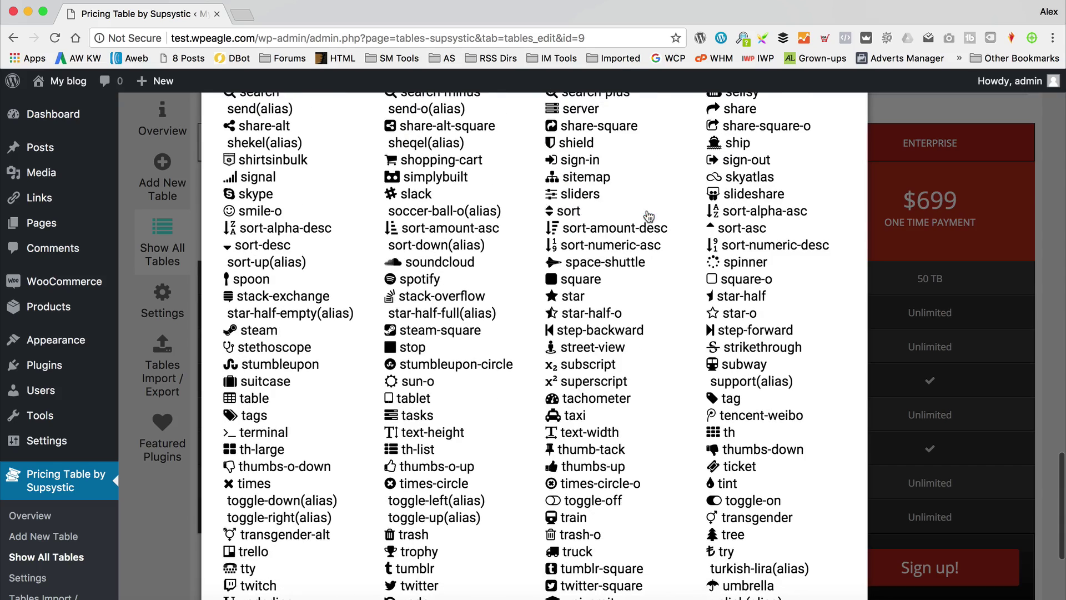
pyautogui.click(264, 483)
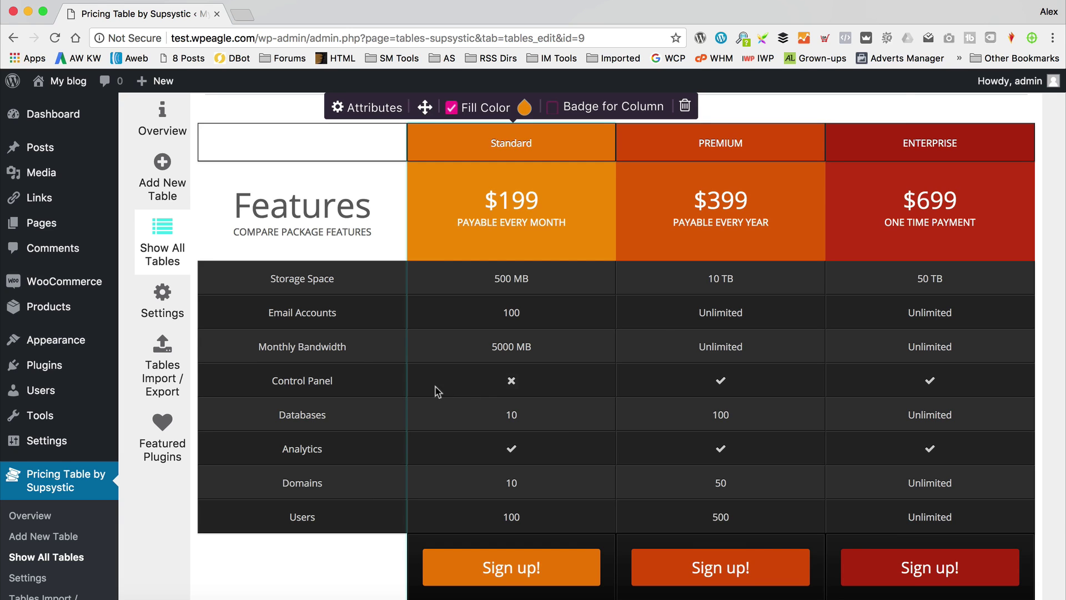
# Step: Give the Standard column a green fill colour (#00b720)
pyautogui.scroll(-1, 648, 333)
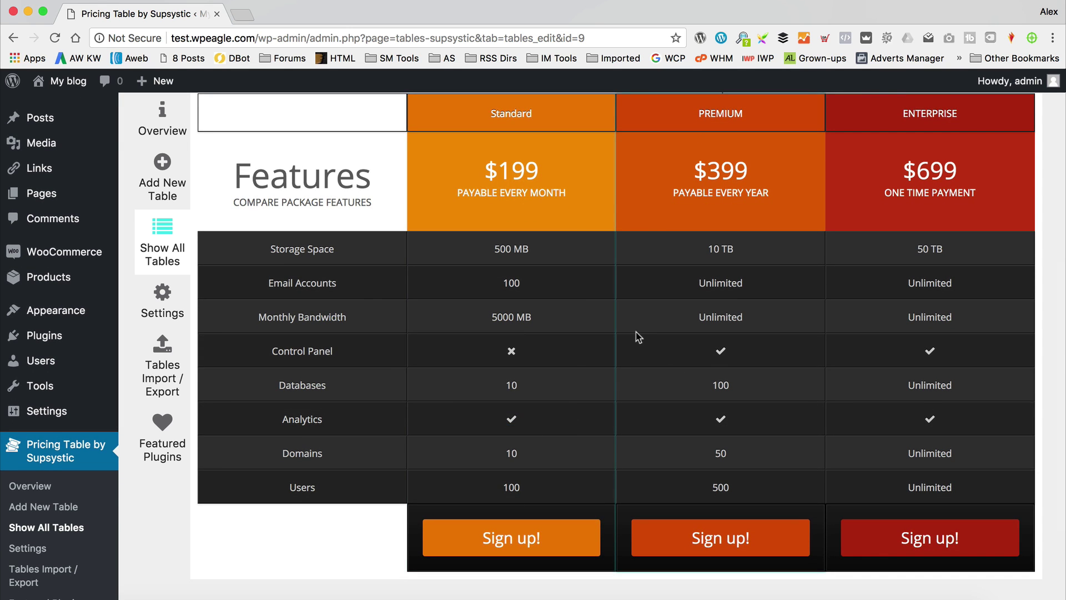
pyautogui.scroll(4, 639, 338)
pyautogui.moveTo(583, 273)
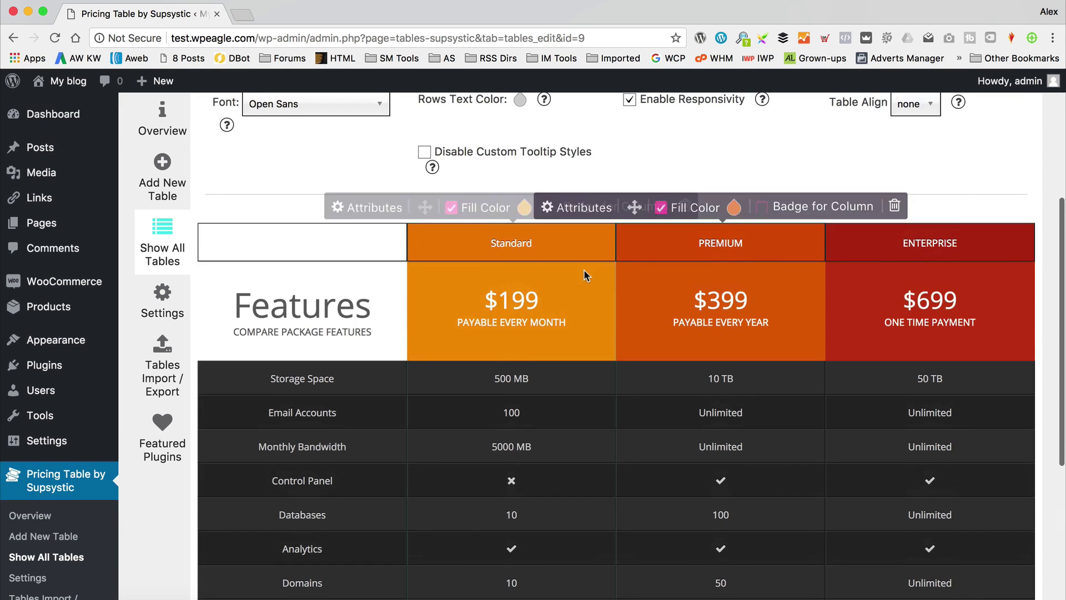
pyautogui.click(523, 207)
pyautogui.moveTo(448, 117); pyautogui.dragTo(444, 133)
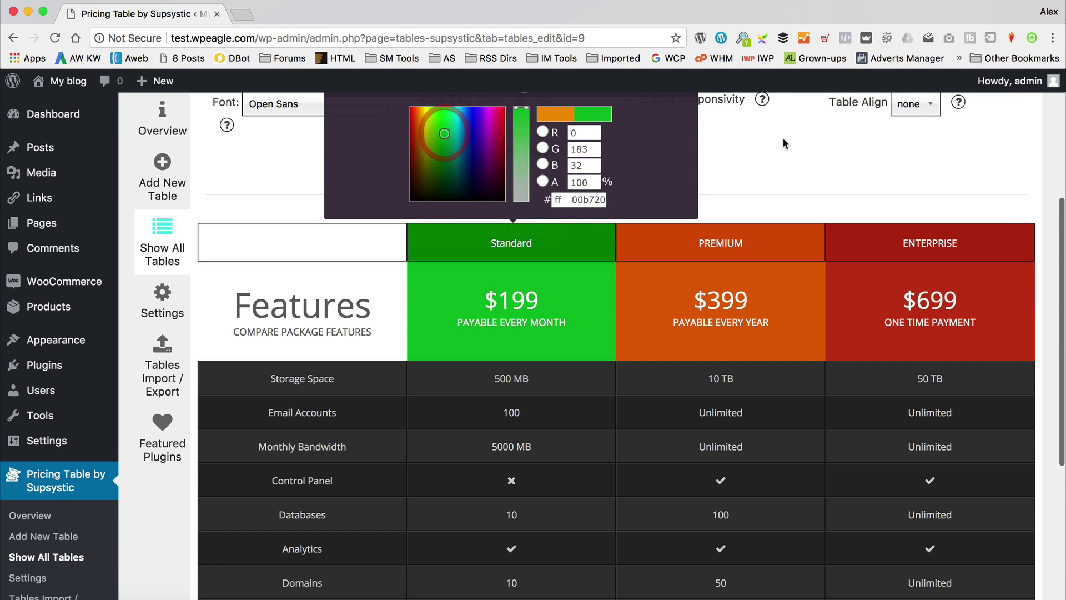
# Step: Close the colour picker and review the table, checking the top-left header and Features cells
pyautogui.click(769, 195)
pyautogui.scroll(3, 768, 194)
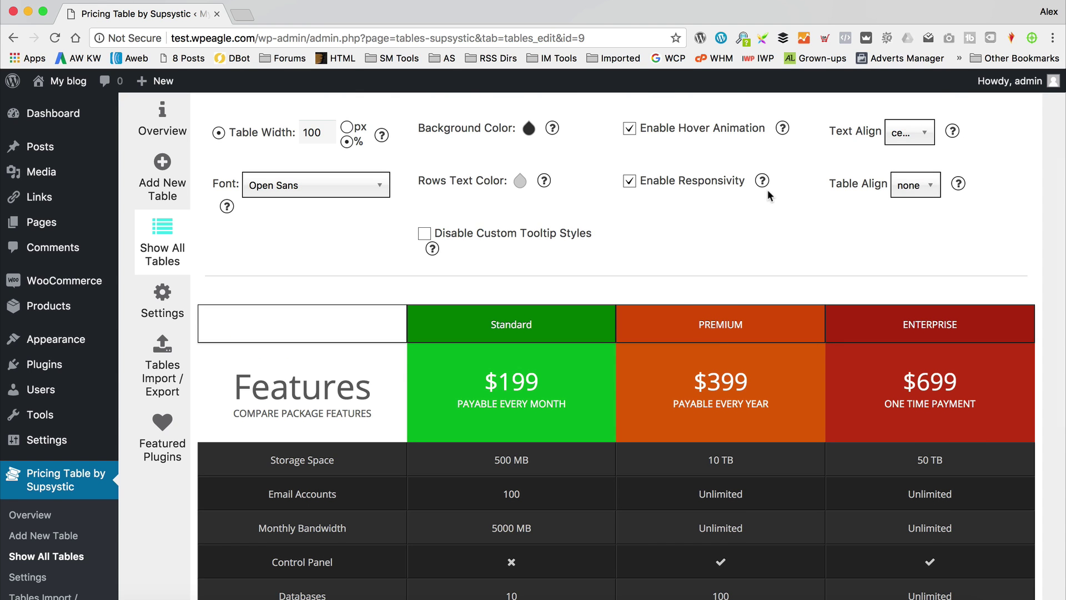
pyautogui.scroll(-8, 768, 189)
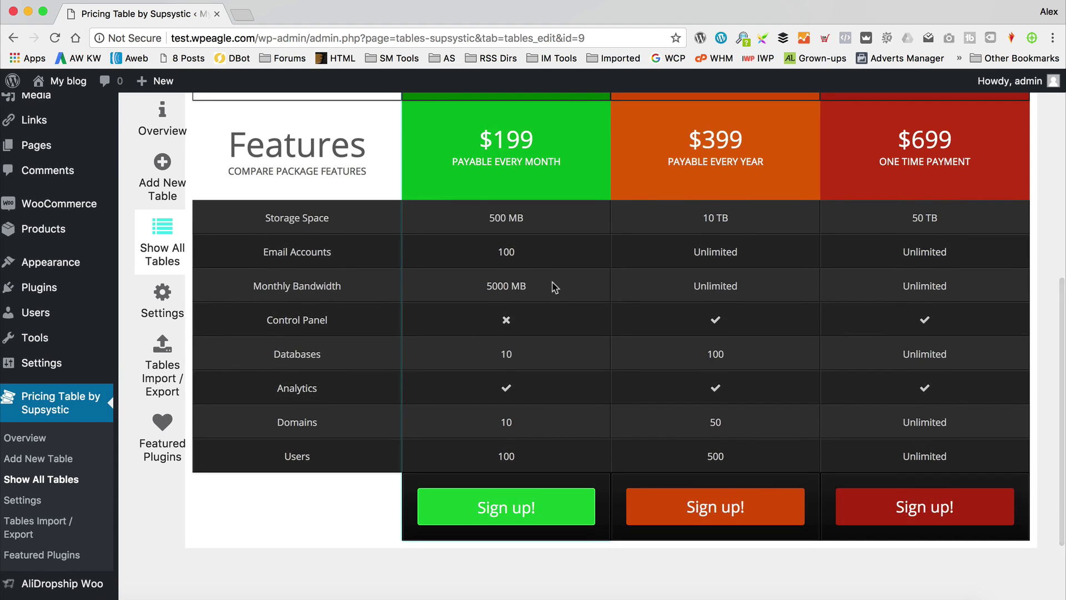
pyautogui.scroll(3, 552, 286)
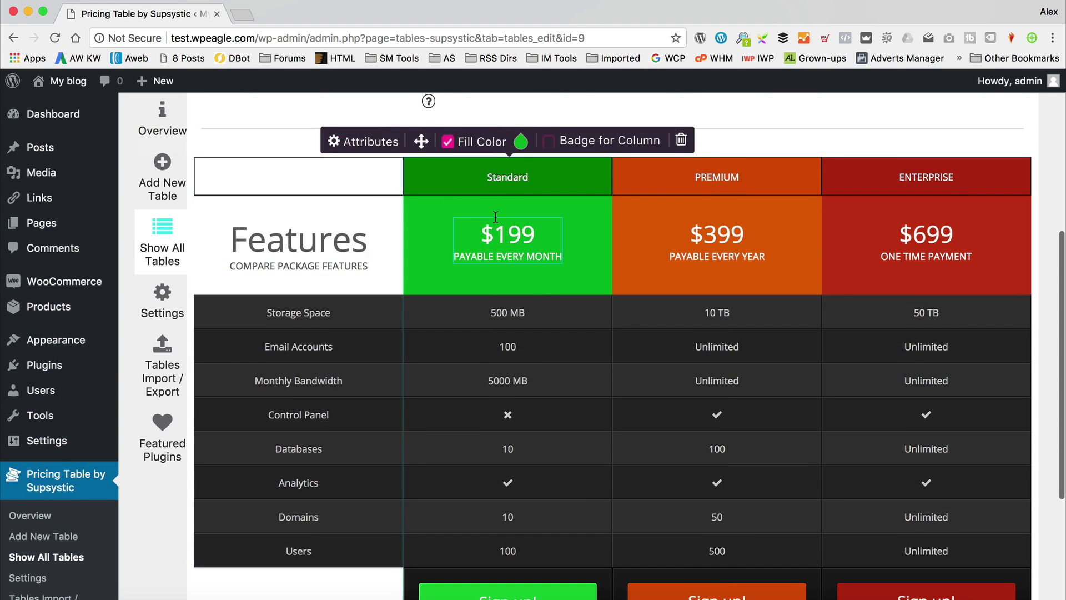
pyautogui.scroll(4, 362, 255)
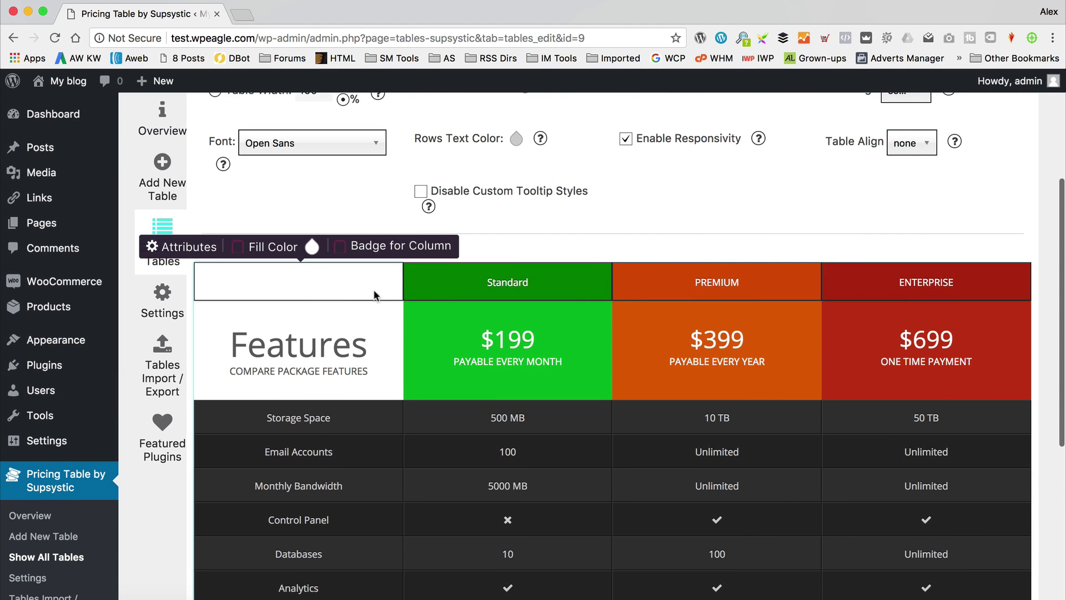
pyautogui.click(374, 295)
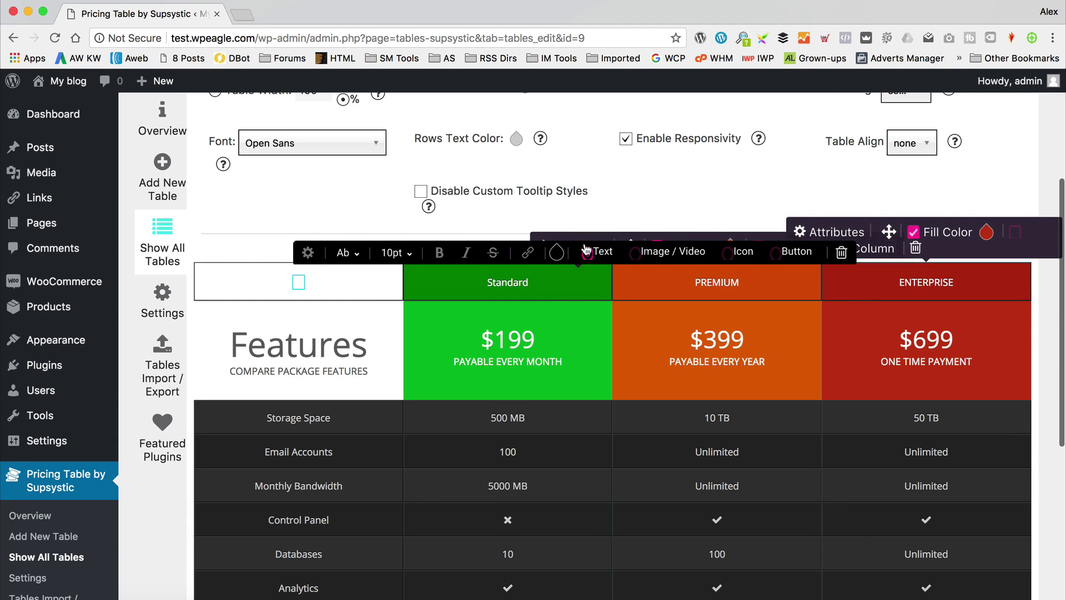
pyautogui.click(379, 335)
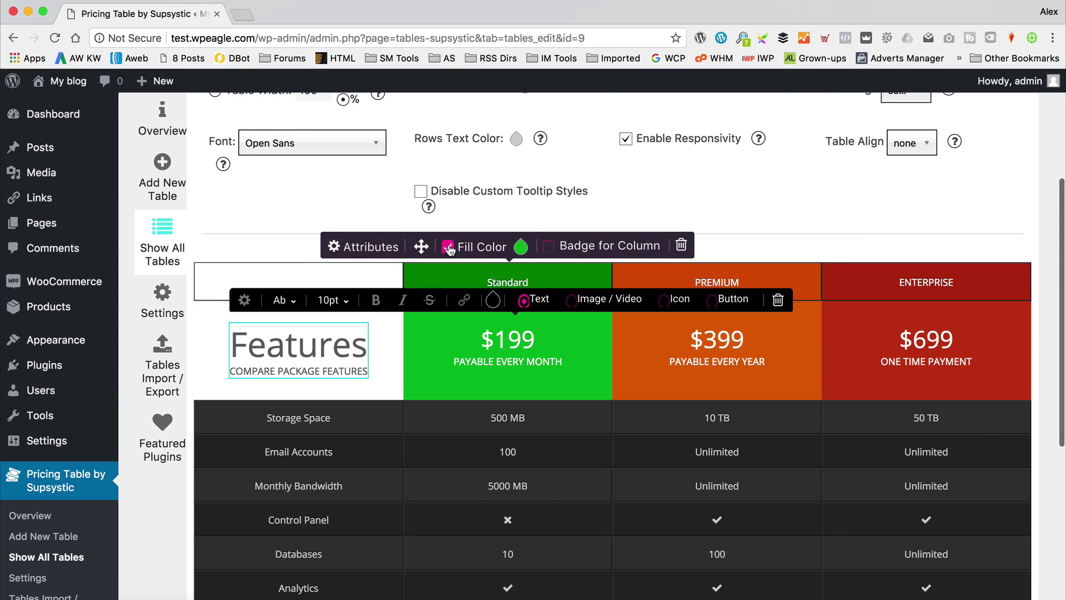
pyautogui.click(744, 186)
pyautogui.scroll(-5, 745, 186)
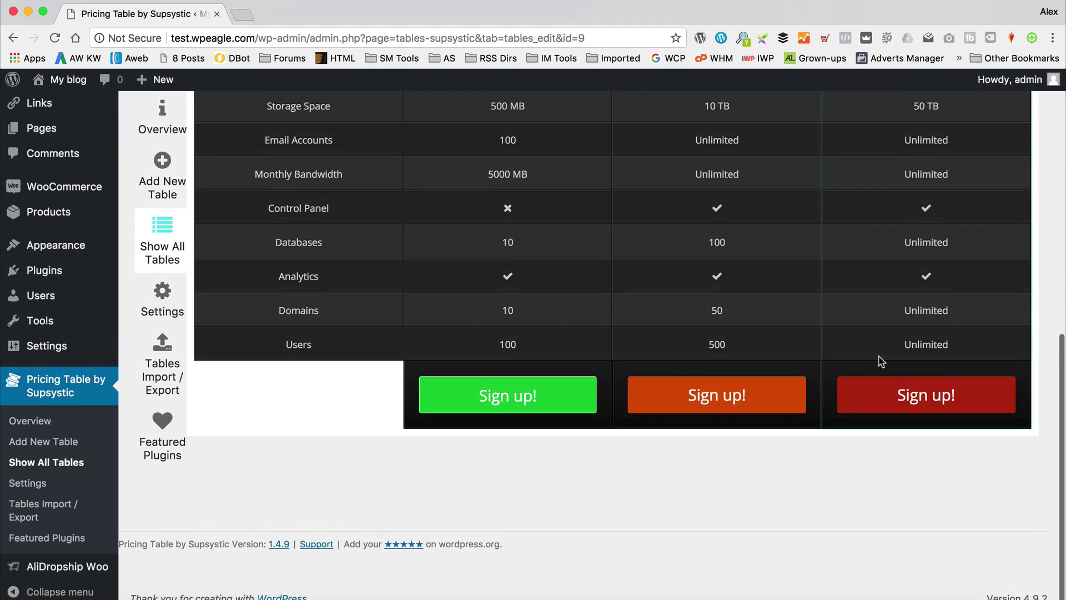
pyautogui.scroll(10, 881, 361)
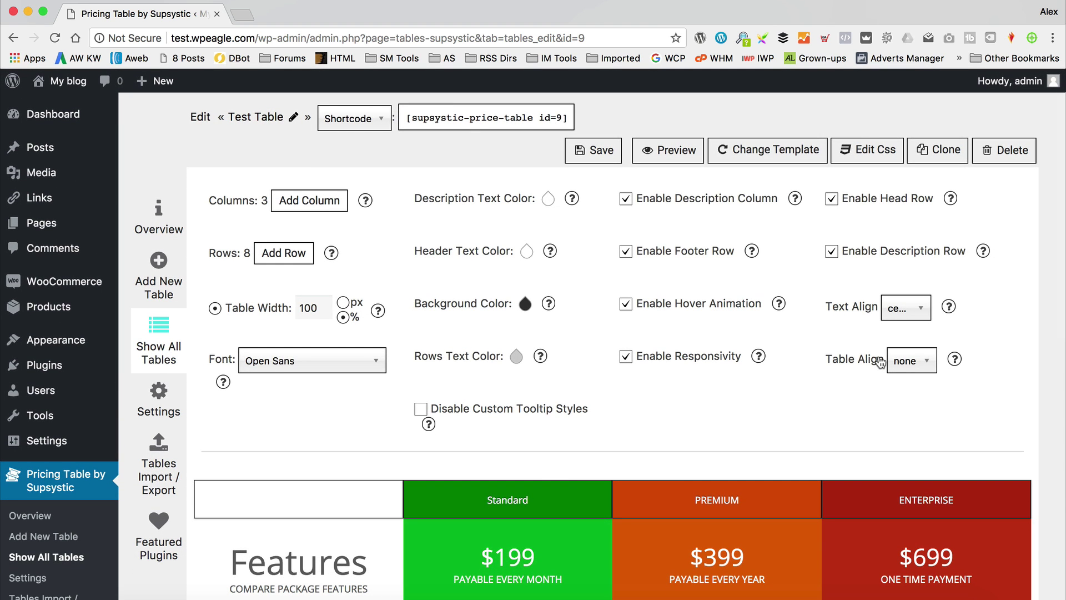
# Step: Save Test Table, copy its [supsystic-price-table id=9] shortcode, and start a new page
pyautogui.click(602, 149)
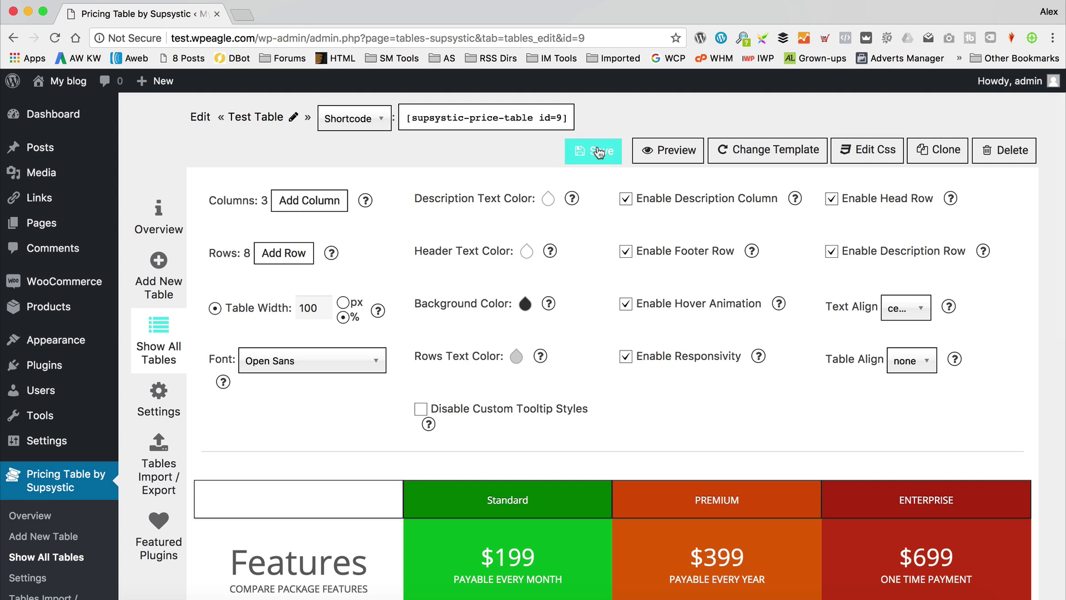
pyautogui.click(350, 119)
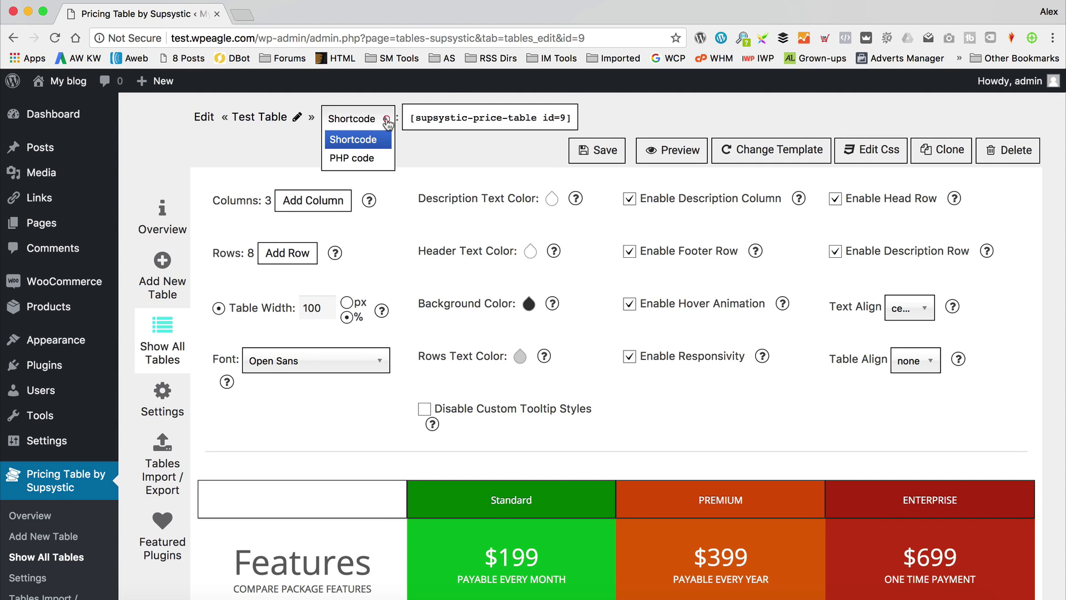
pyautogui.click(347, 135)
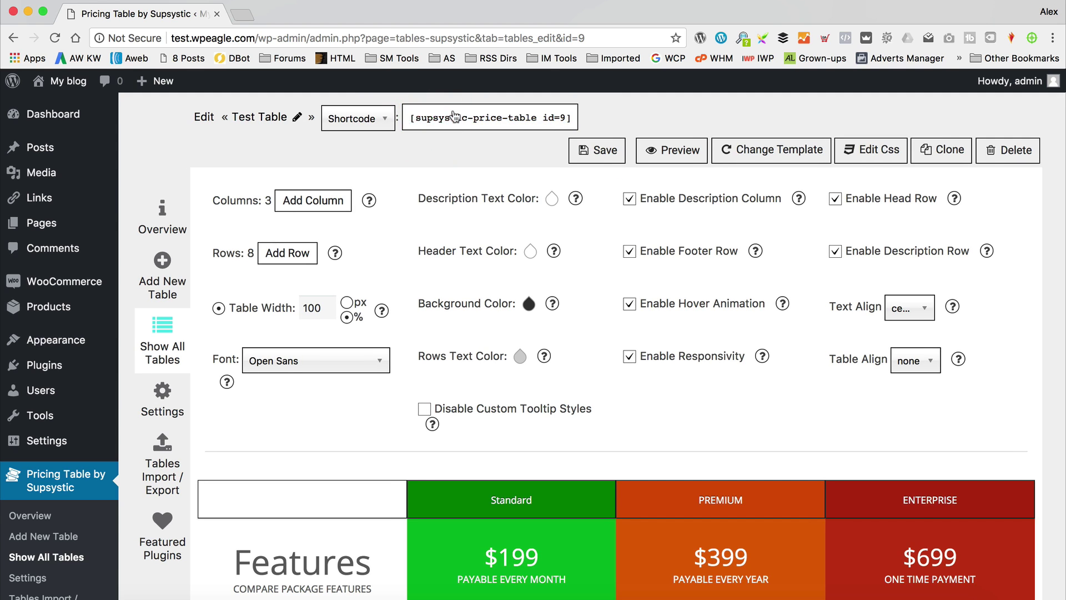
pyautogui.click(454, 117)
pyautogui.press('super+c')
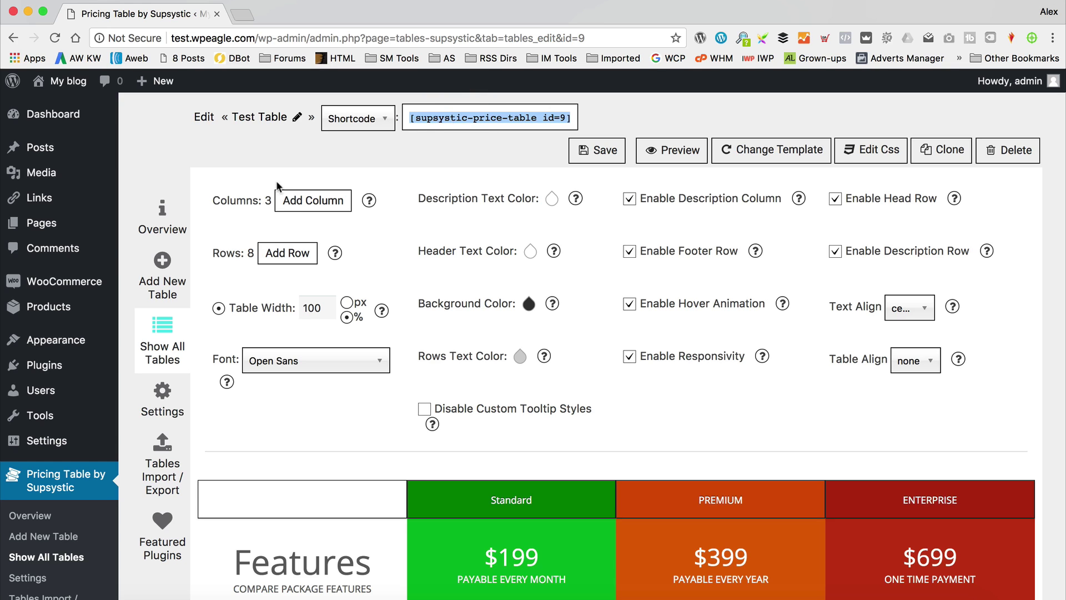
pyautogui.moveTo(85, 224)
pyautogui.click(159, 248)
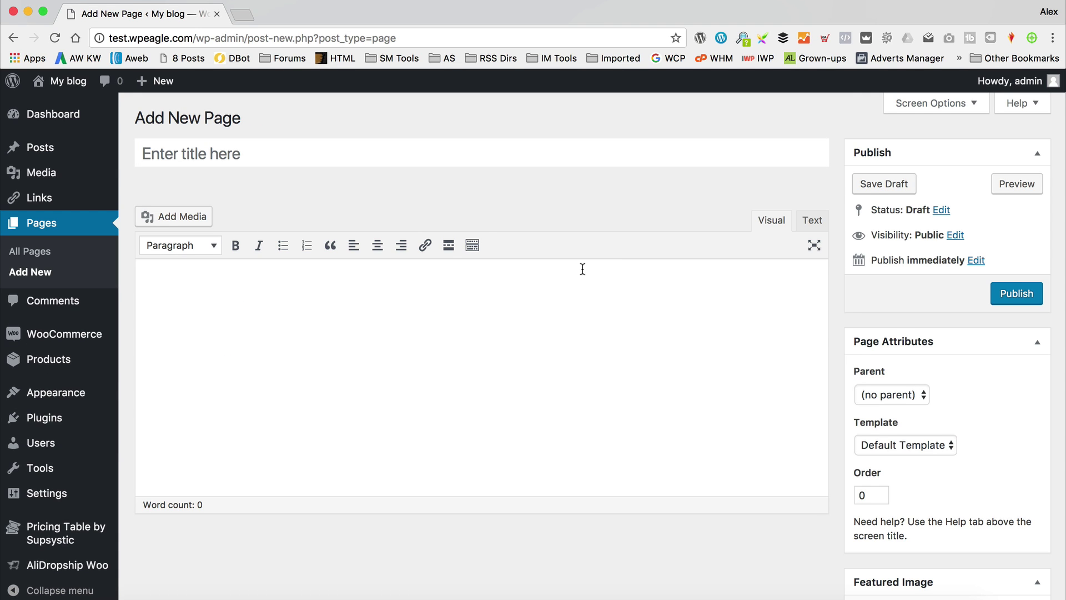
# Step: Title the page 'Test Table' and set its template to Full width
pyautogui.write('Test Table')
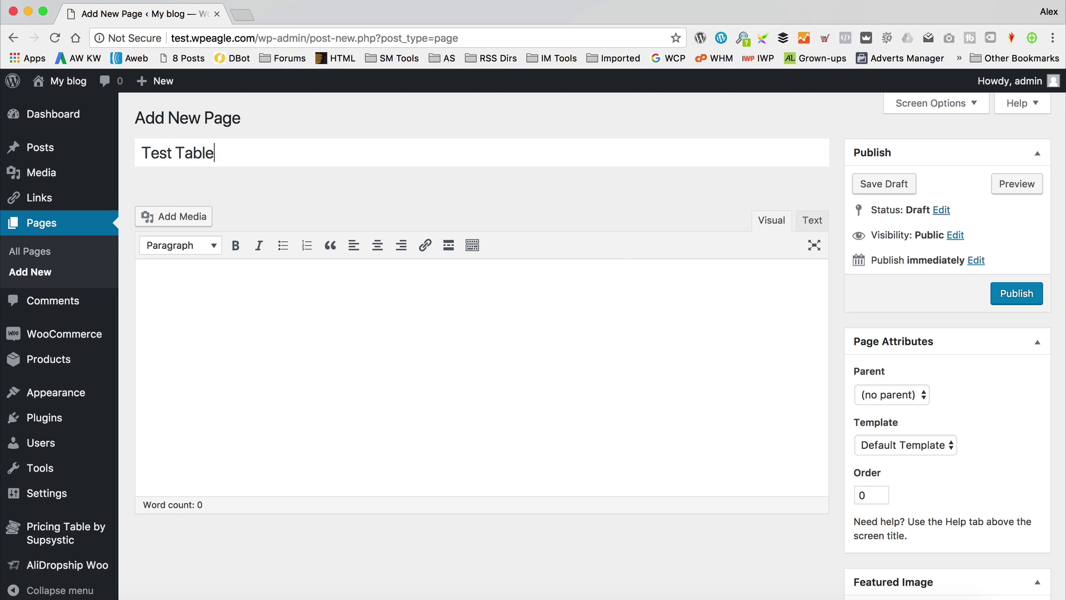
pyautogui.click(900, 444)
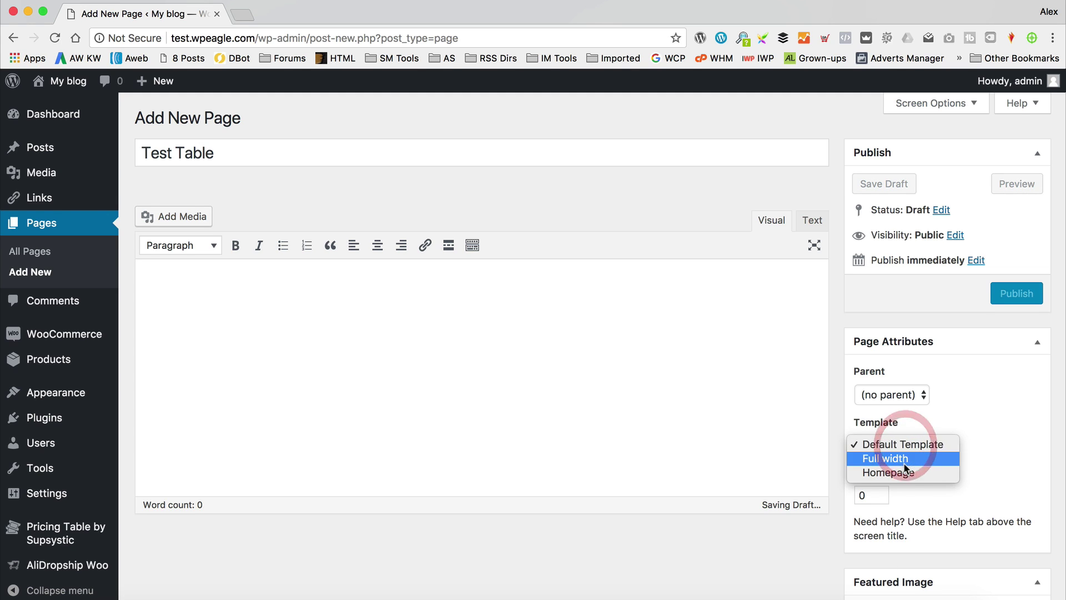
pyautogui.click(903, 459)
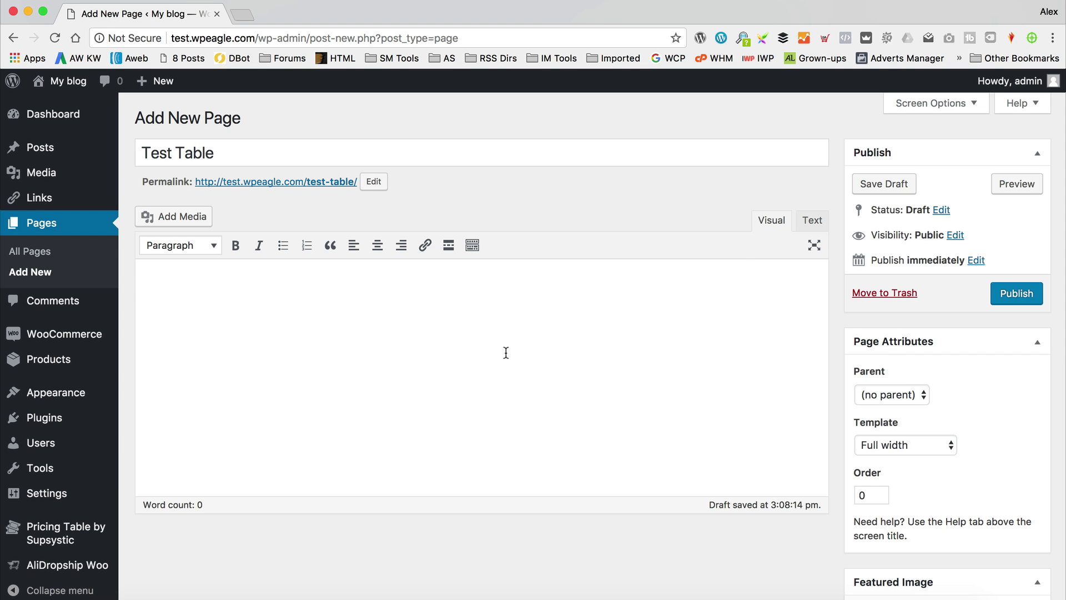
# Step: Paste the [supsystic-price-table id=9] shortcode in Text mode and publish the page
pyautogui.click(810, 220)
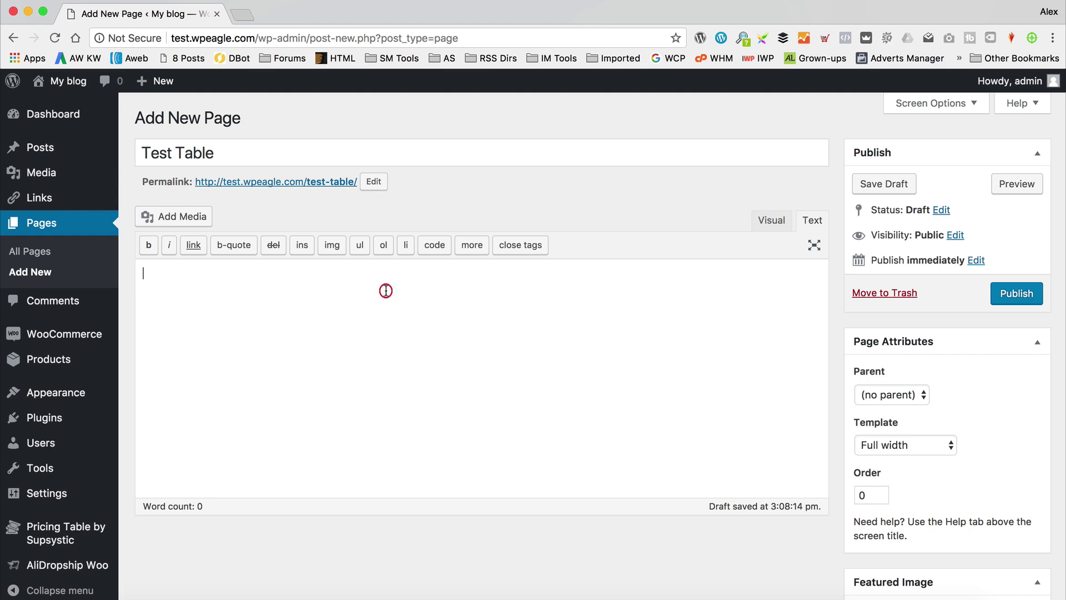
pyautogui.press('super+v')
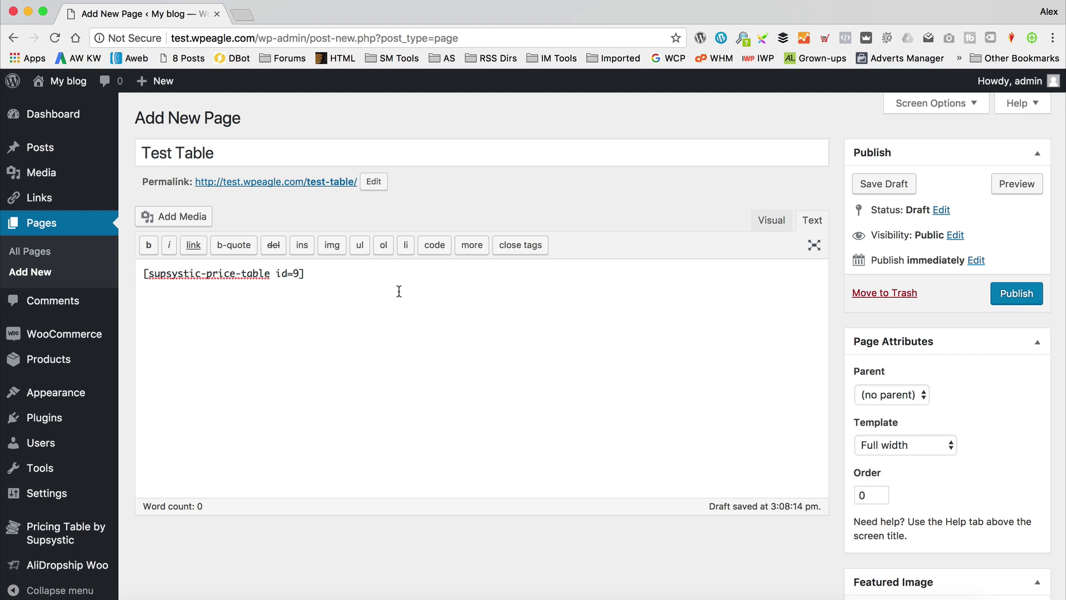
pyautogui.click(1020, 296)
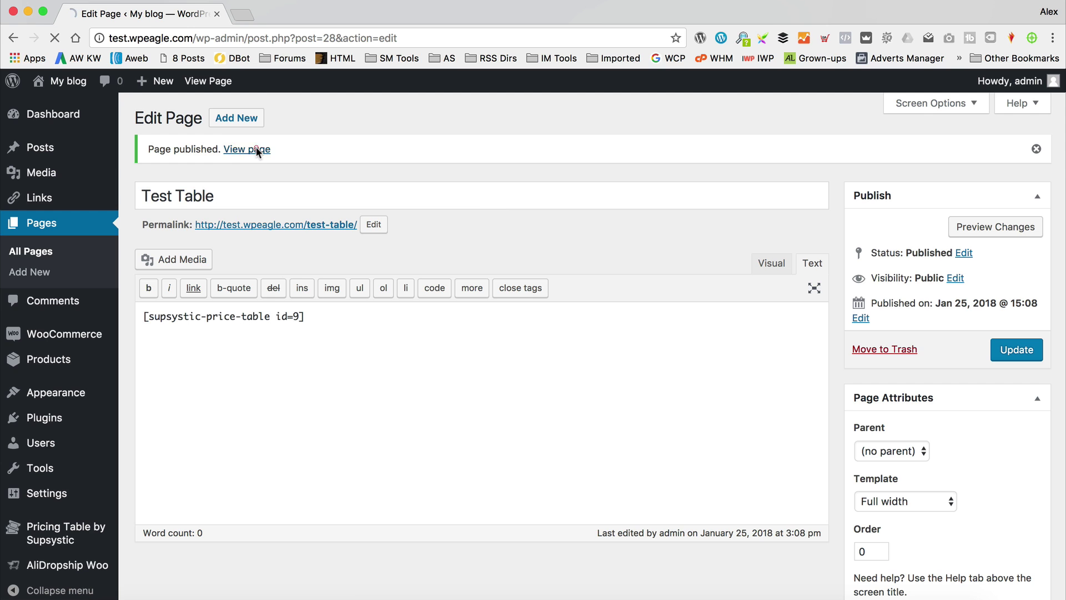
# Step: Scroll through the live Test Table page to inspect the three-plan pricing table
pyautogui.scroll(-10, 532, 175)
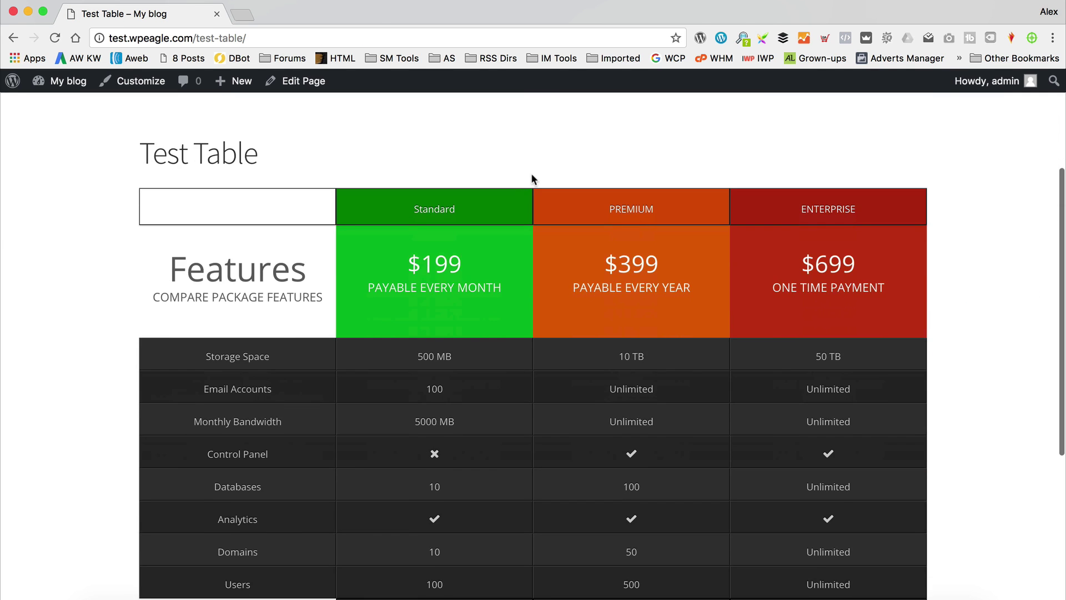
pyautogui.scroll(5, 532, 178)
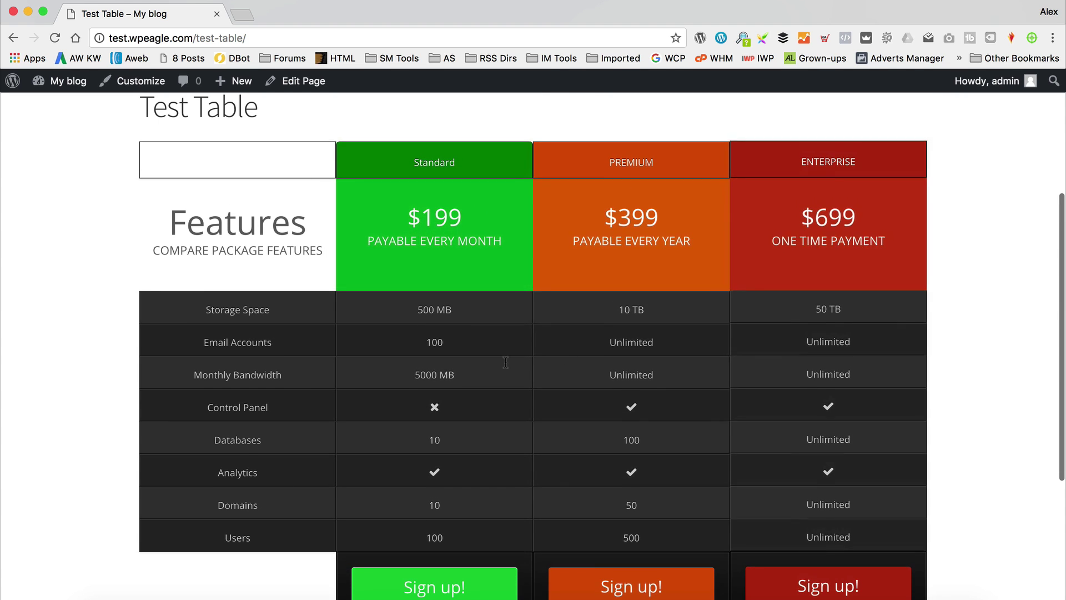
pyautogui.scroll(3, 539, 329)
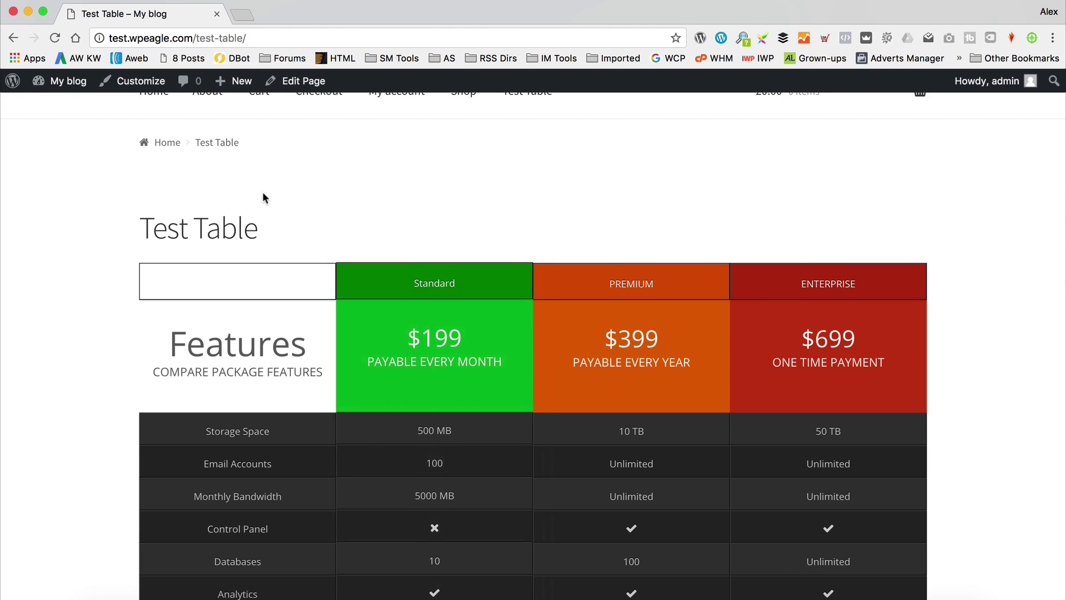
# Step: Reopen Test Table from the Show All Tables list and bring up its Edit Css editor
pyautogui.moveTo(69, 81)
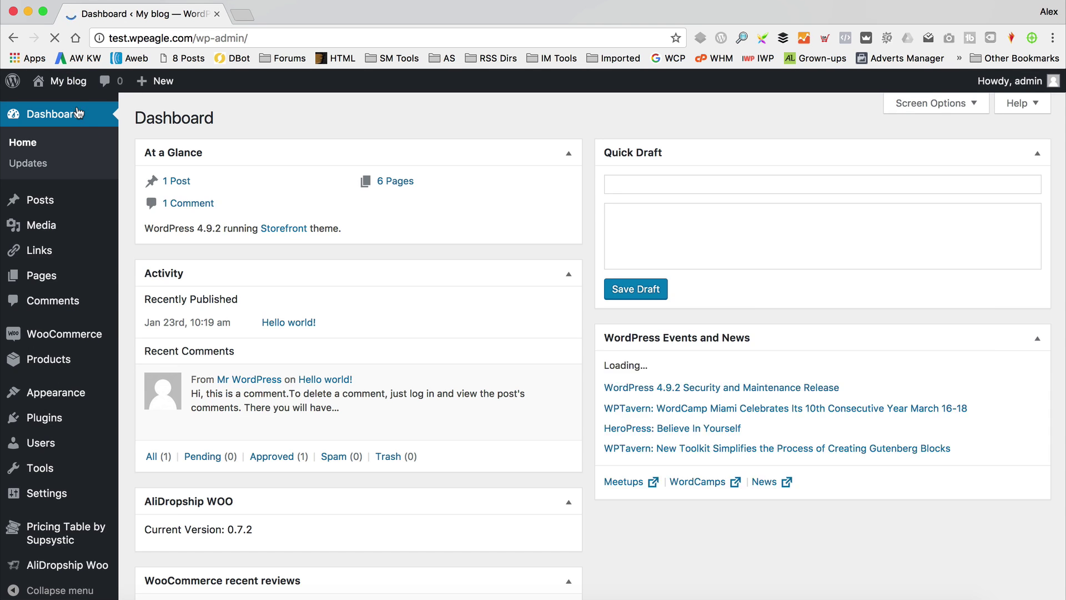
pyautogui.scroll(-5, 92, 245)
pyautogui.moveTo(75, 545)
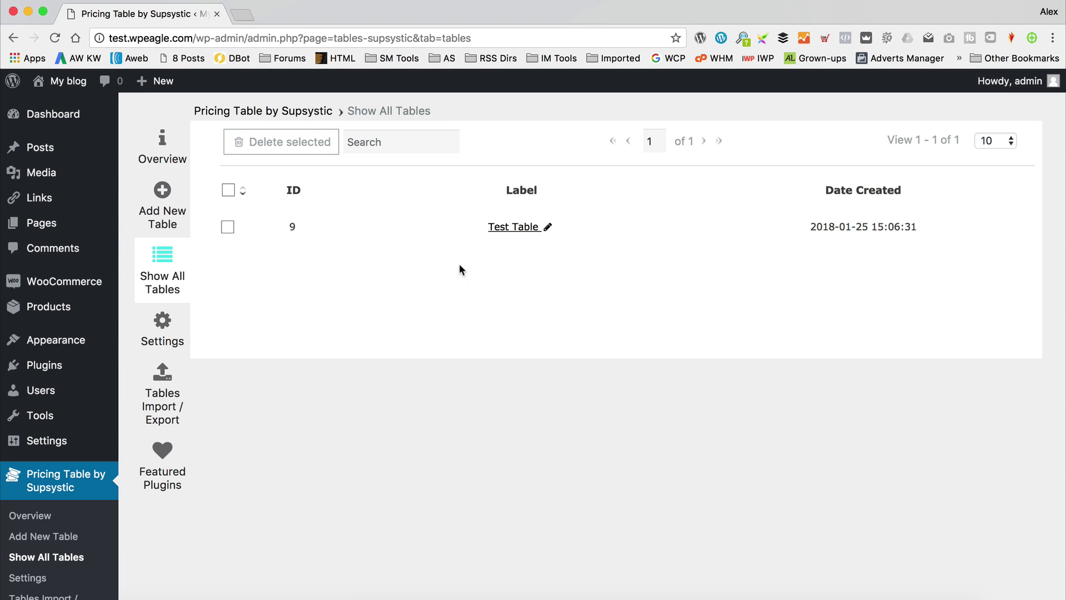
pyautogui.click(517, 229)
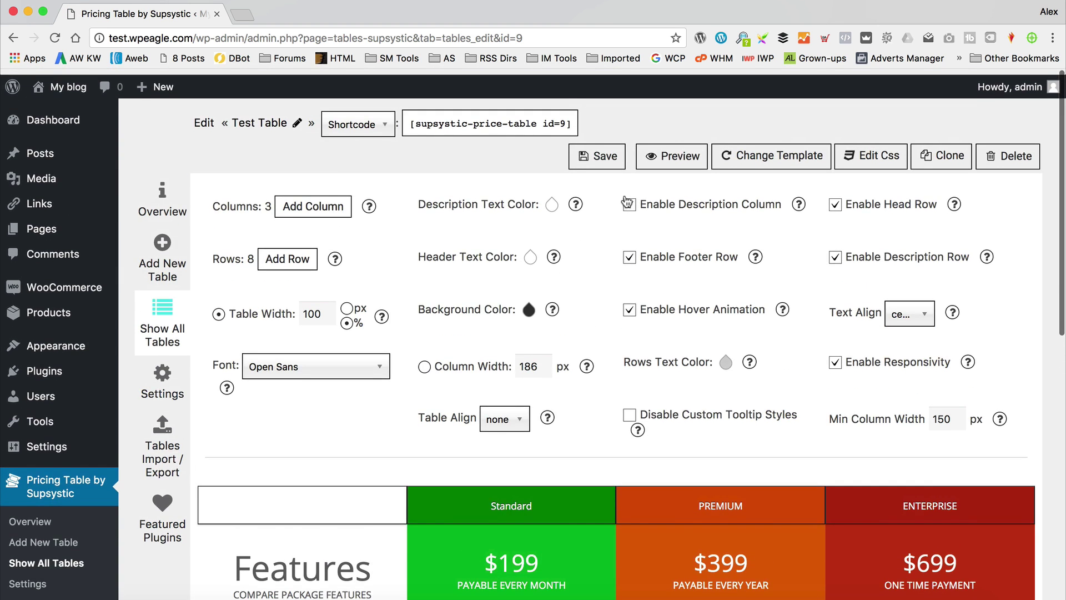
pyautogui.click(627, 203)
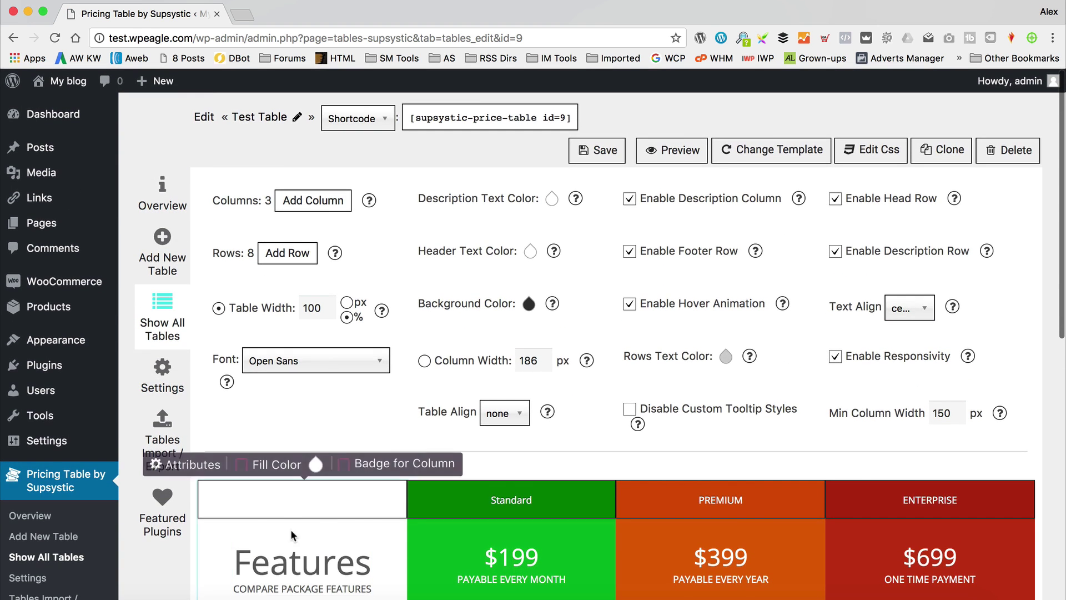
pyautogui.click(329, 500)
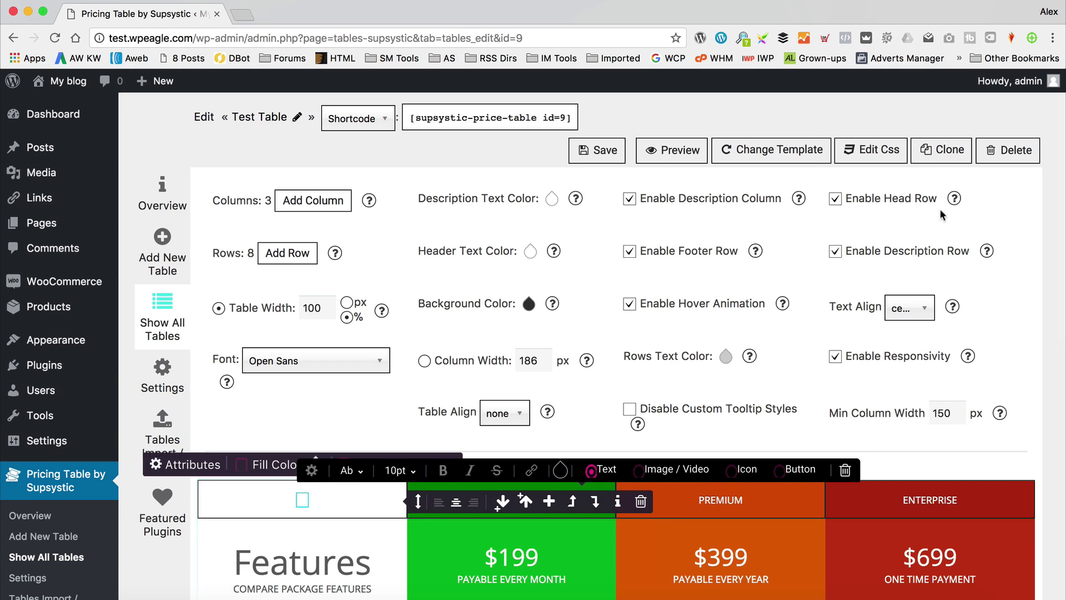
pyautogui.click(882, 156)
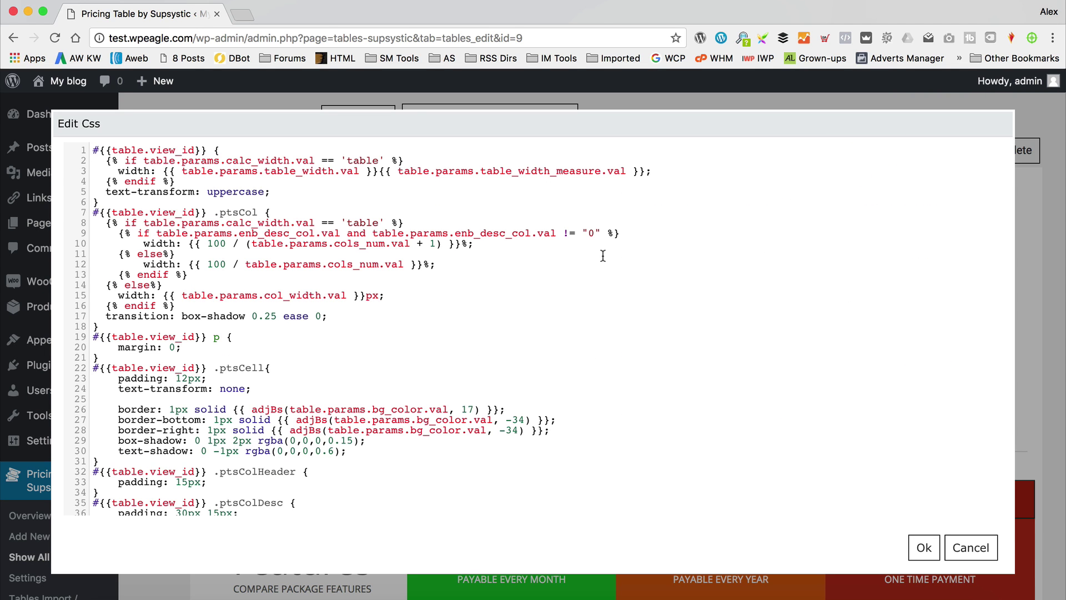
# Step: Change the cell border, border-bottom and border-right widths from 1px to 0px and apply
pyautogui.scroll(-5, 286, 358)
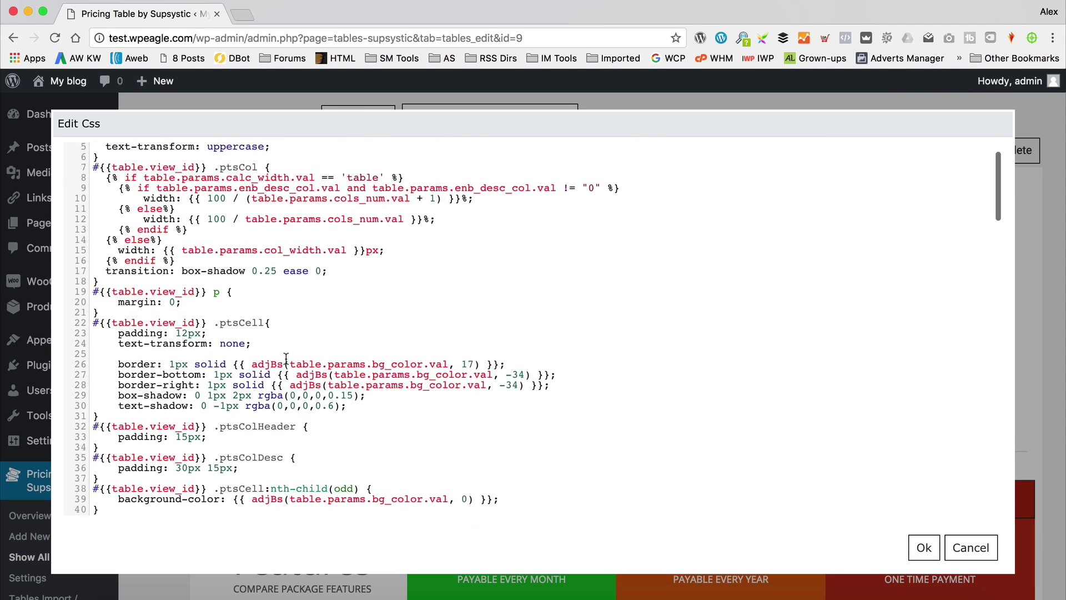
pyautogui.scroll(-3, 286, 358)
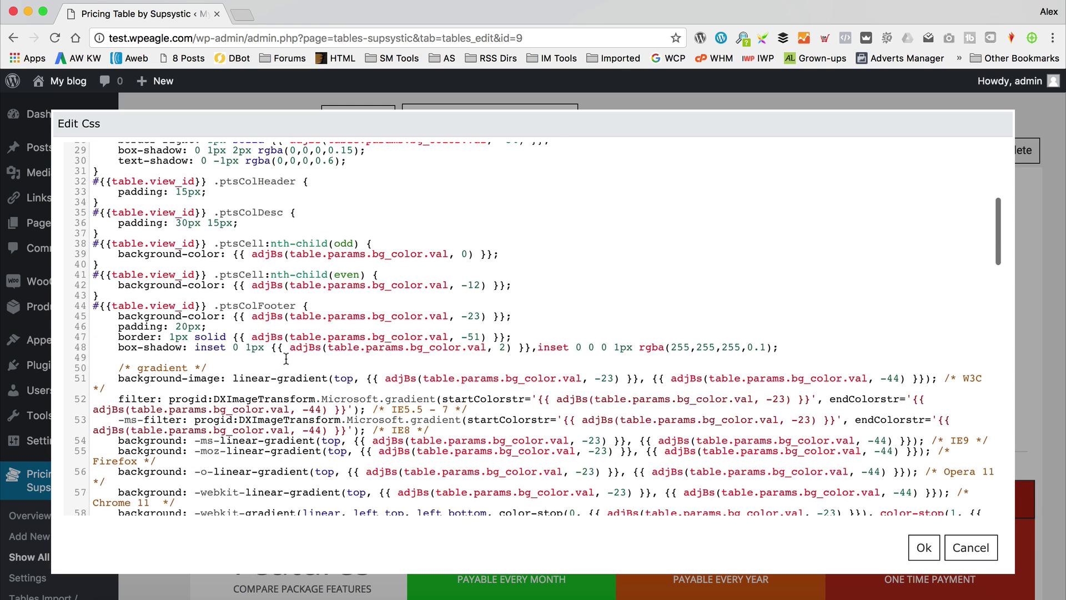
pyautogui.scroll(5, 286, 359)
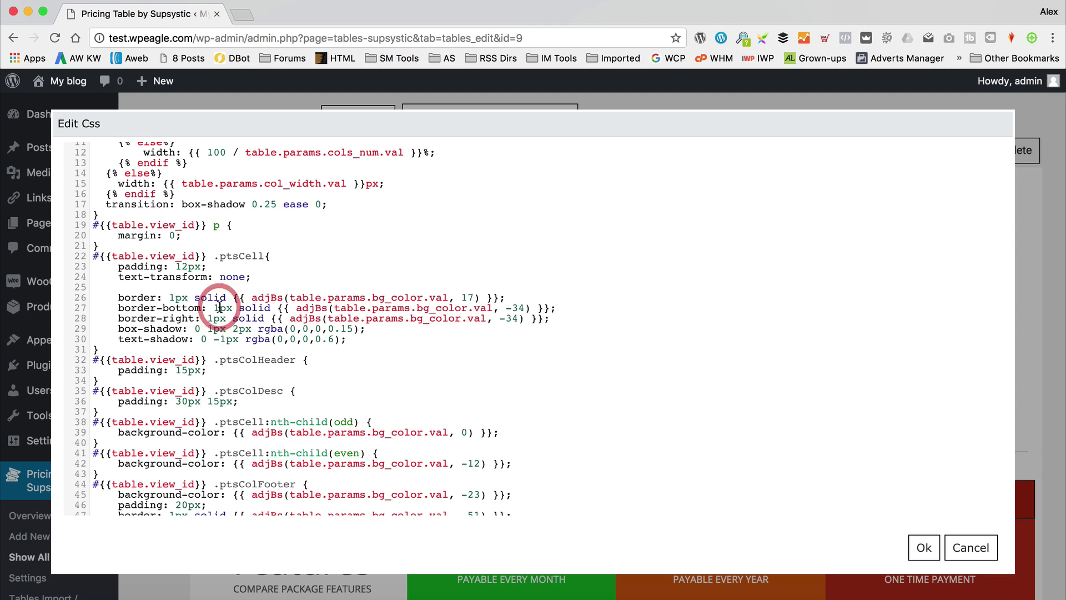
pyautogui.click(220, 308)
pyautogui.press('BackSpace')
pyautogui.write('0')
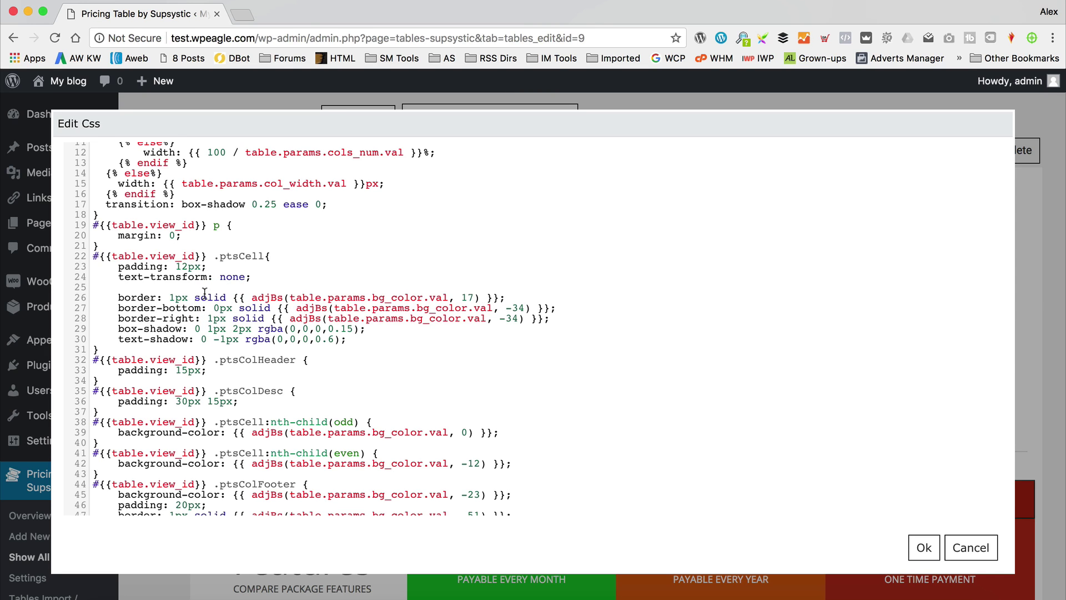
pyautogui.click(176, 296)
pyautogui.press('BackSpace')
pyautogui.write('0')
pyautogui.click(212, 318)
pyautogui.press('BackSpace')
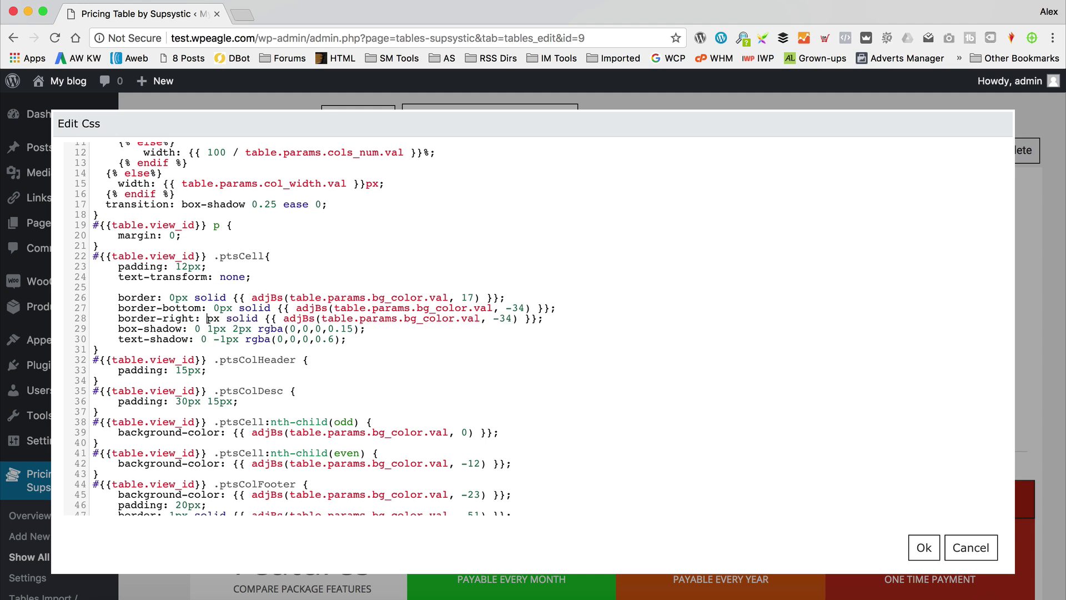
pyautogui.write('0')
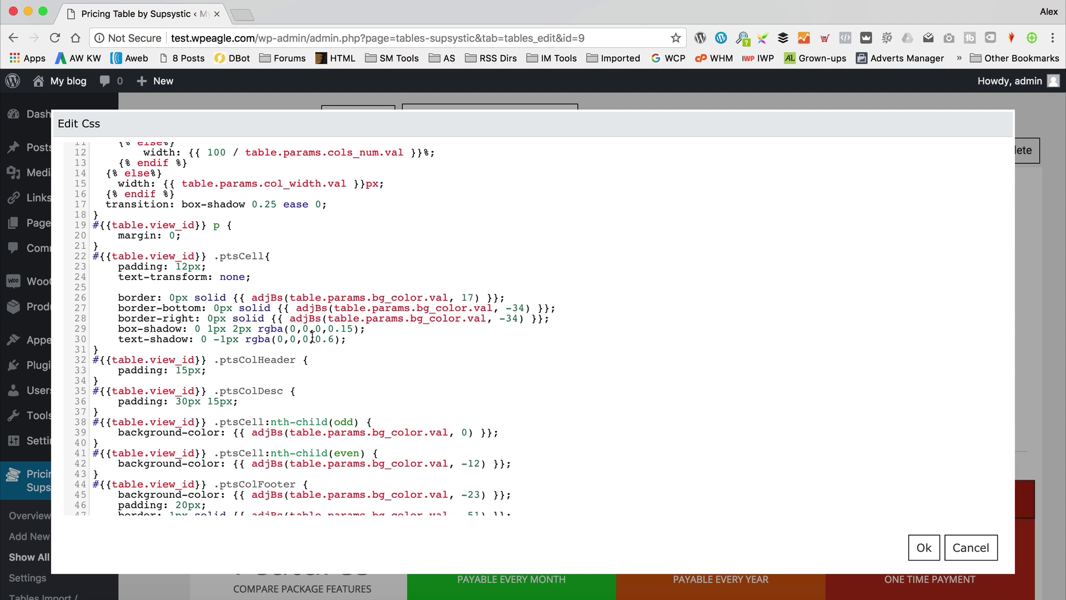
pyautogui.click(924, 549)
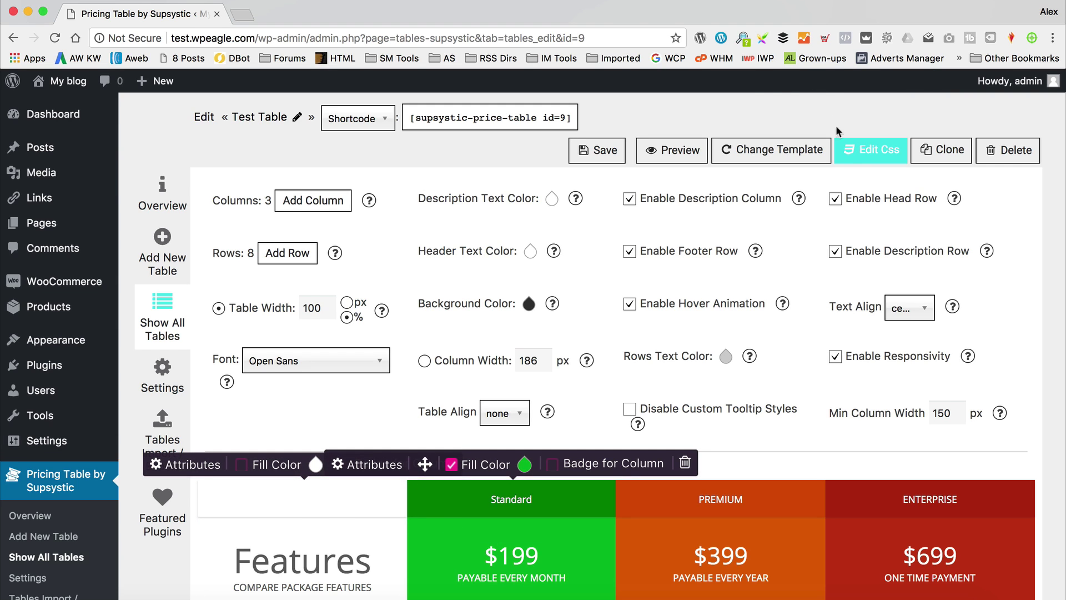
# Step: Delete the .ptsCell box-shadow declaration from the table CSS and apply the change
pyautogui.click(867, 150)
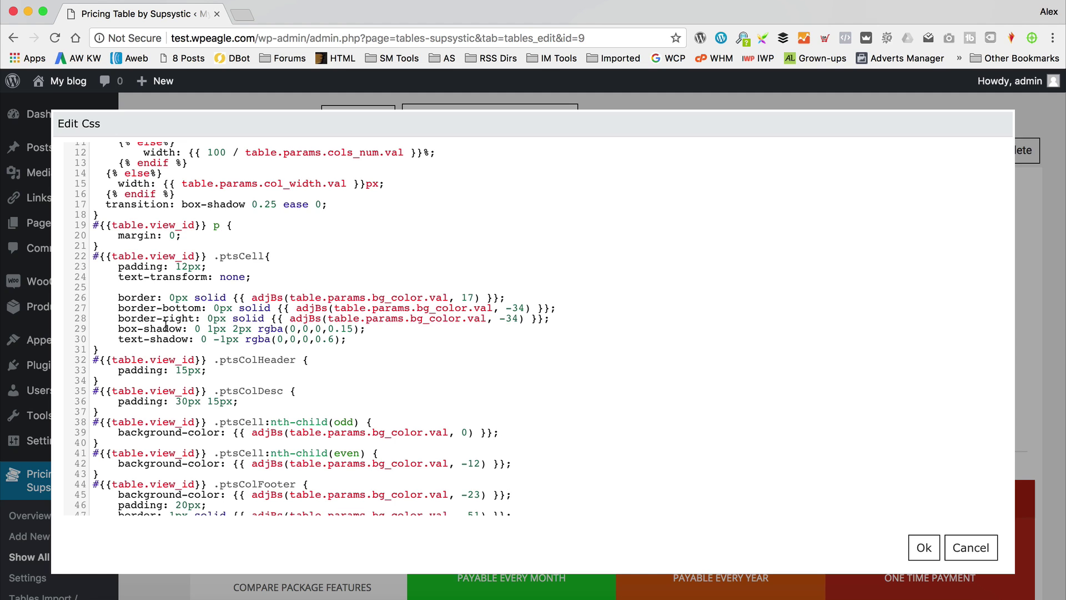
pyautogui.moveTo(397, 330); pyautogui.dragTo(150, 330)
pyautogui.press('BackSpace')
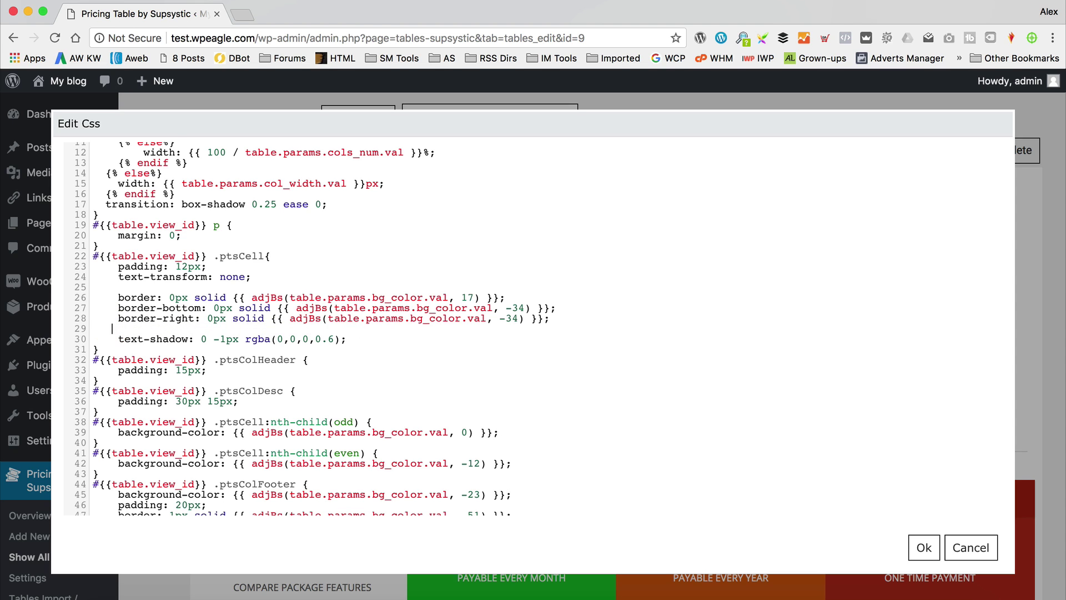
pyautogui.click(924, 548)
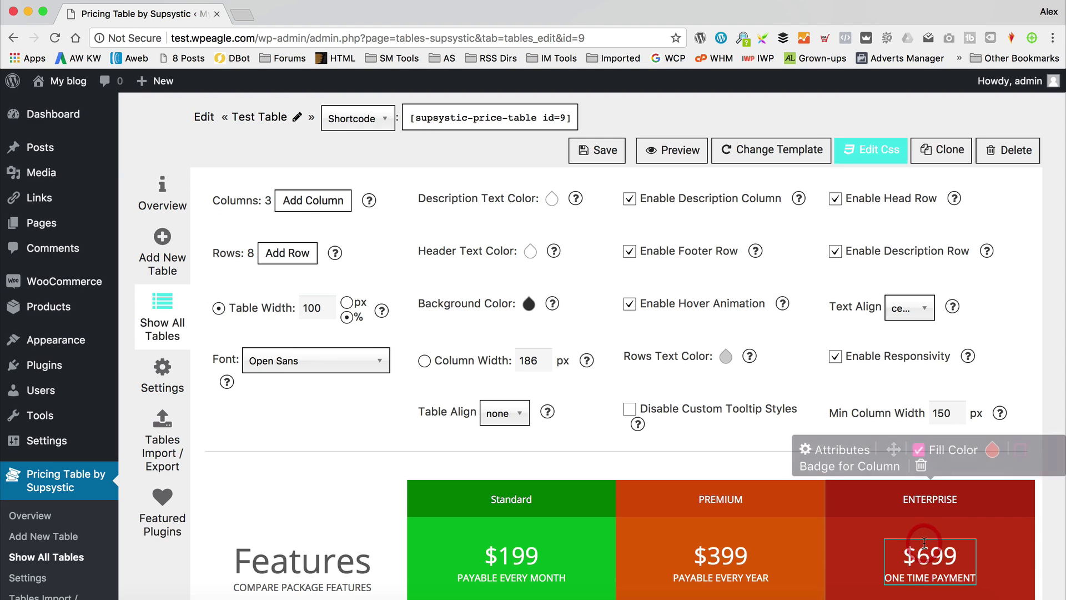
pyautogui.scroll(-10, 676, 330)
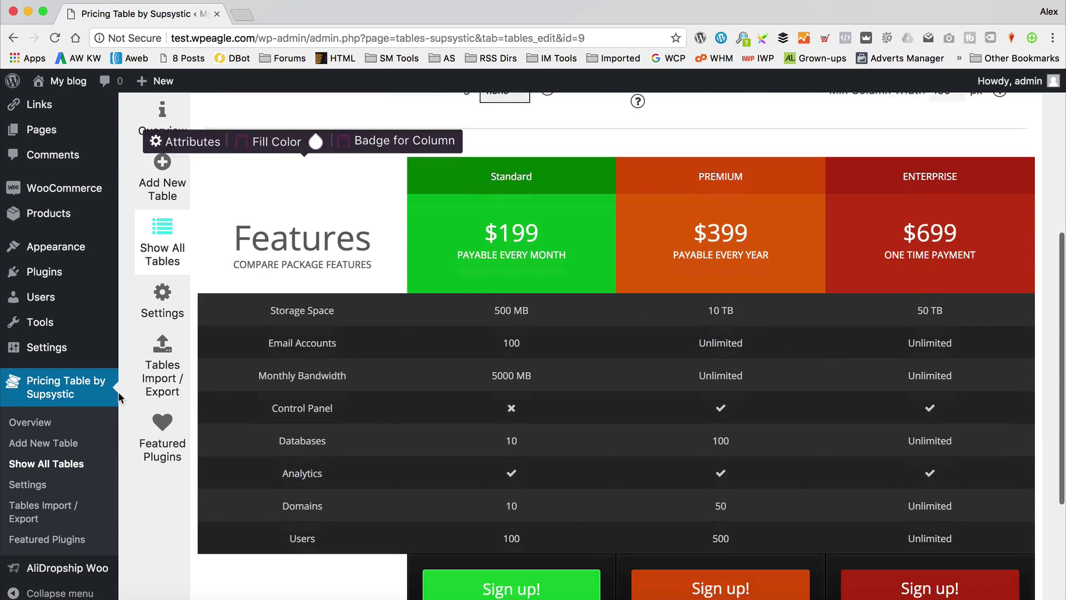
pyautogui.scroll(5, 228, 426)
pyautogui.scroll(5, 228, 427)
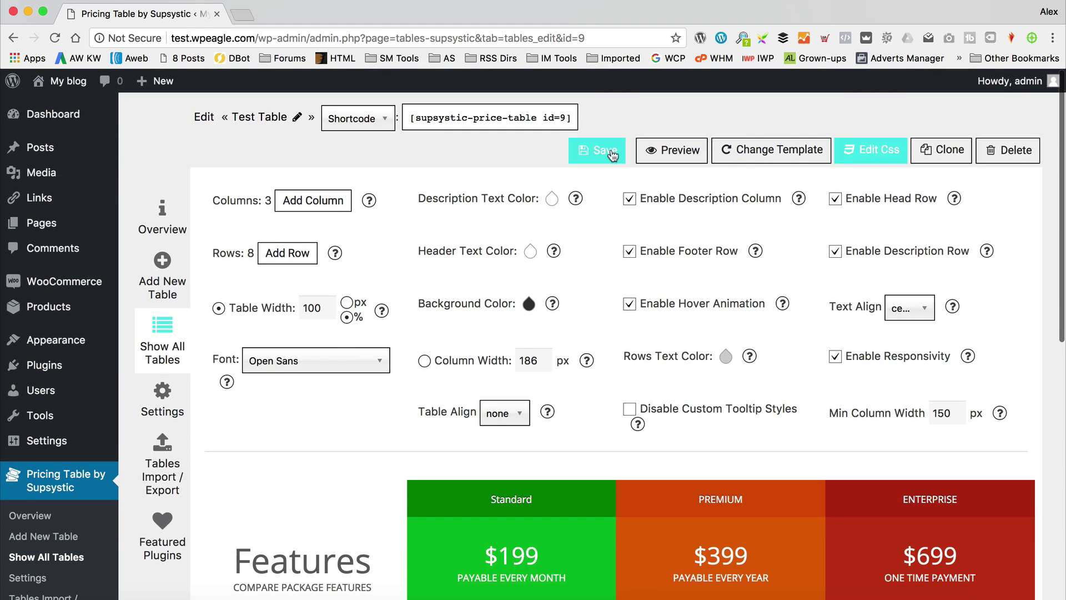
# Step: Save the table's CSS changes and check the live Test Table page shows the pricing table without cell borders
pyautogui.click(608, 151)
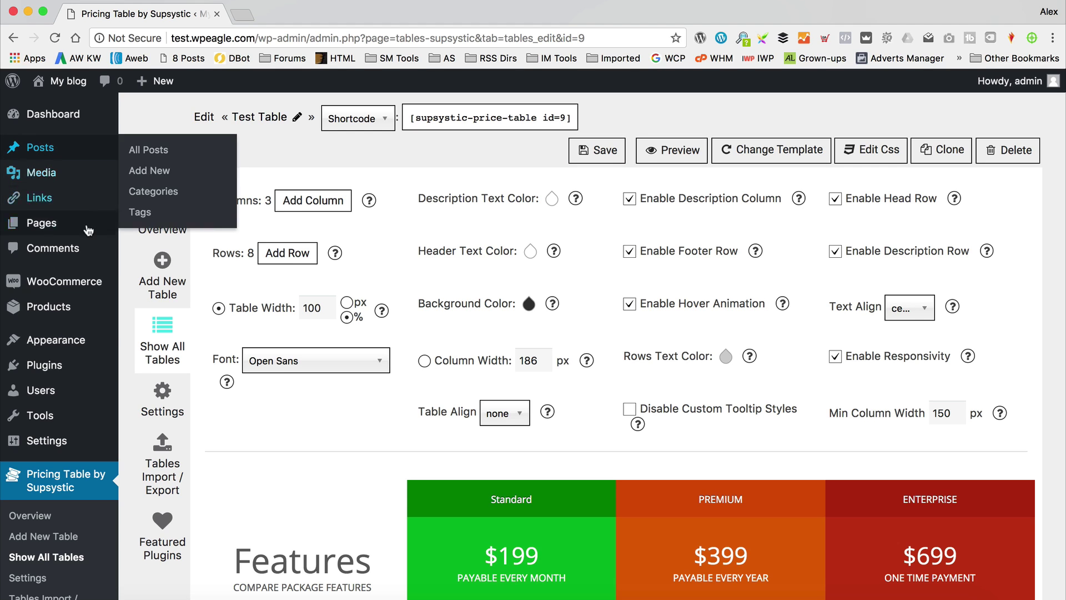
pyautogui.moveTo(67, 222)
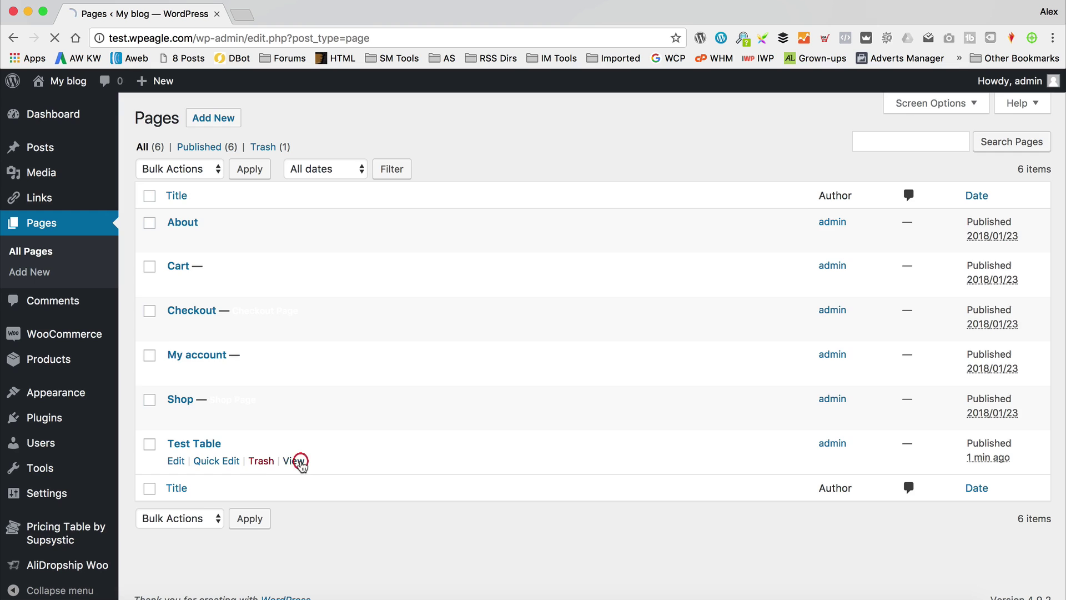
pyautogui.scroll(-4, 489, 328)
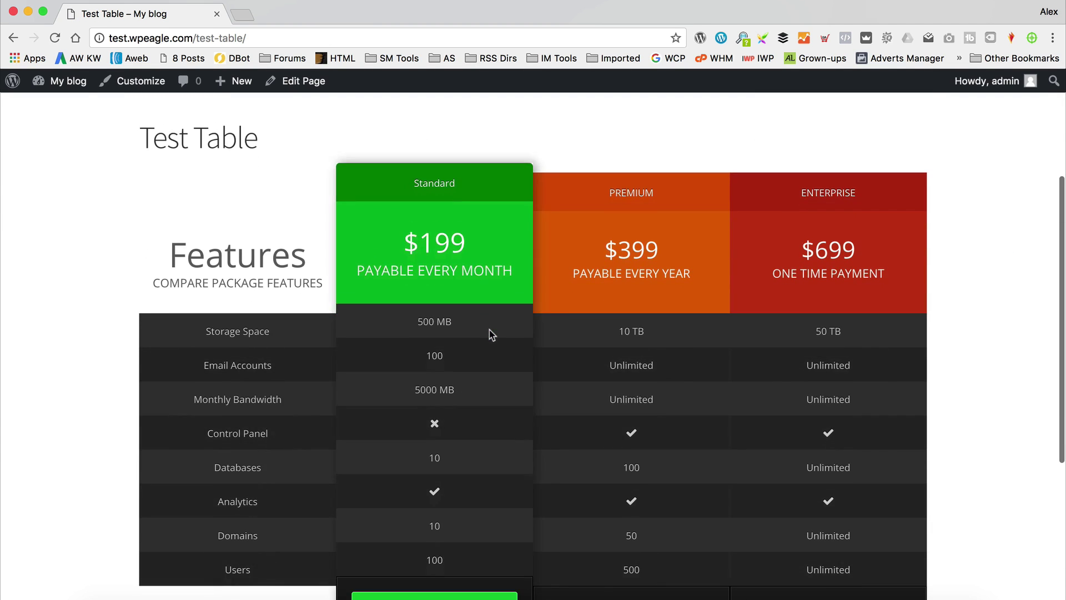
pyautogui.scroll(-4, 672, 238)
pyautogui.scroll(4, 673, 236)
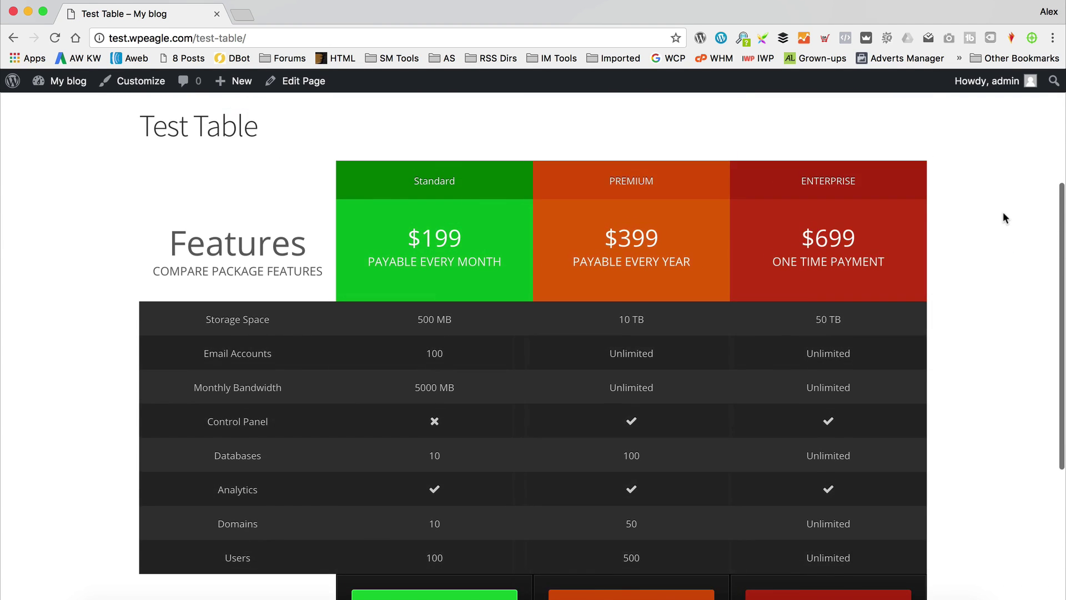
pyautogui.scroll(-1, 1005, 217)
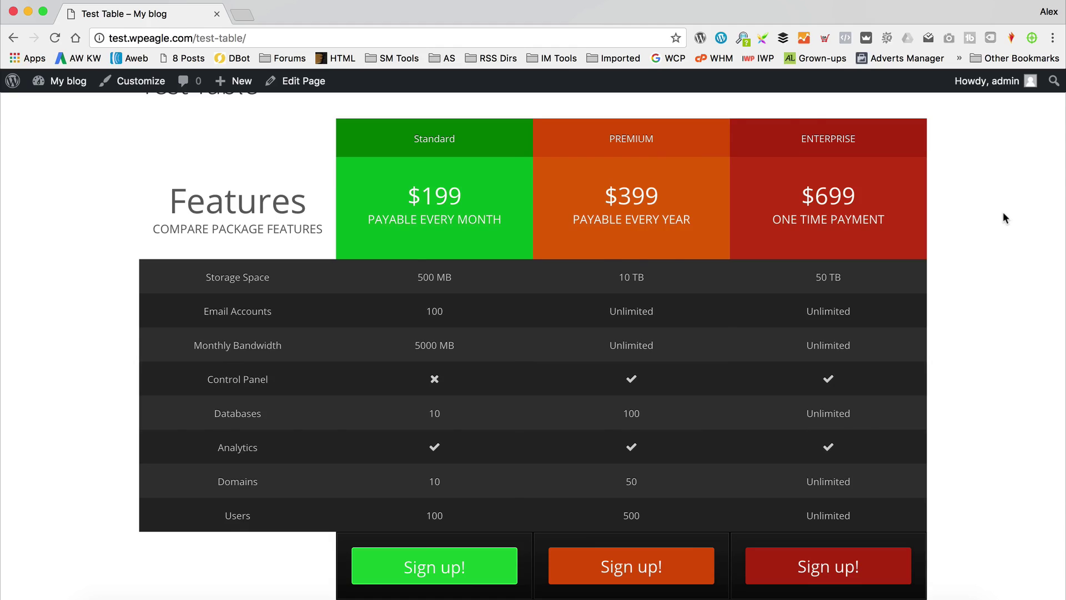